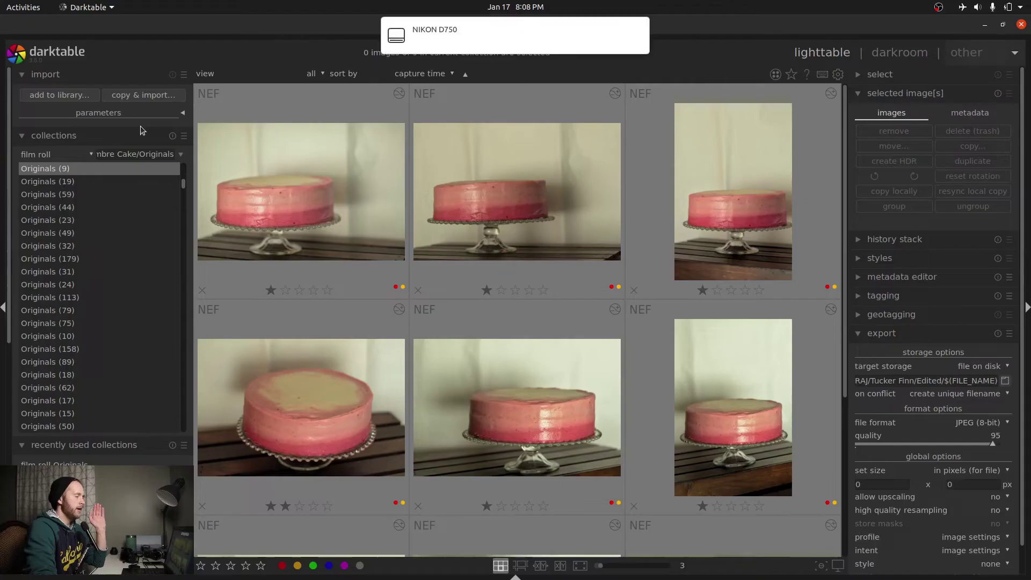
Open the NIKON D750 card in the file manager, look through the NEF files in DCIM/103ND750, and return to darktable.
mouse_move(517, 31)
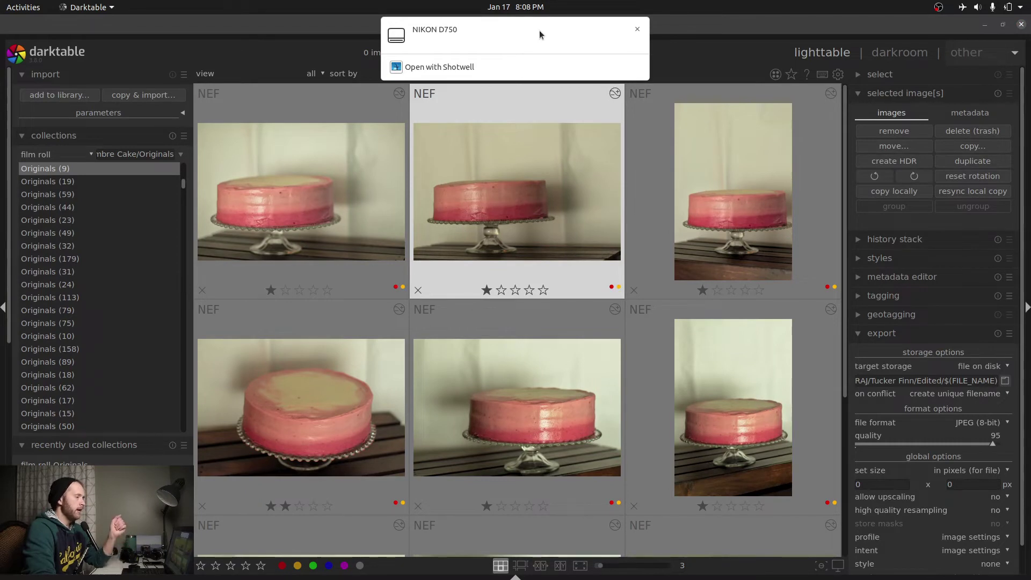
left_click(562, 31)
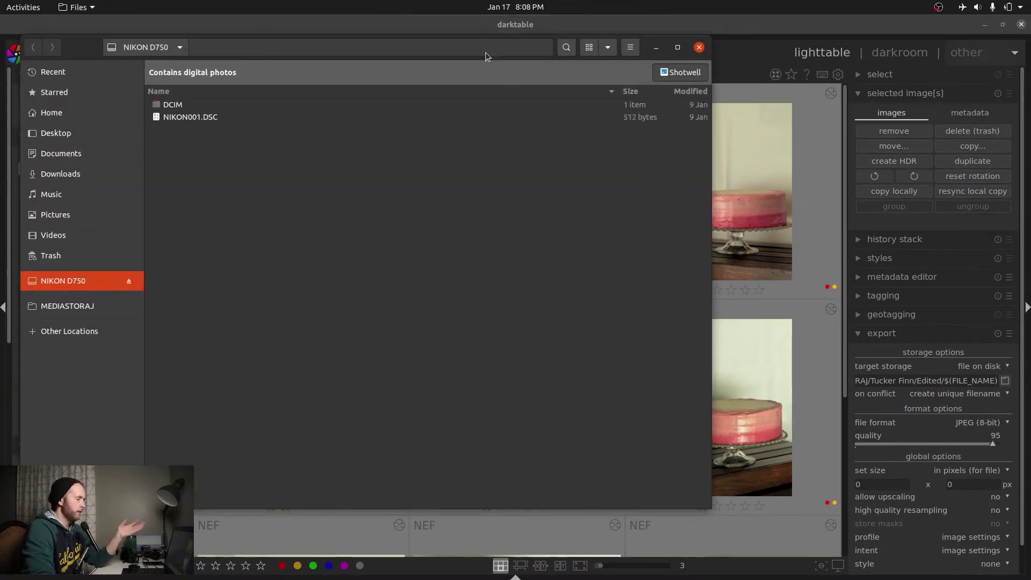
double_click(230, 104)
double_click(229, 104)
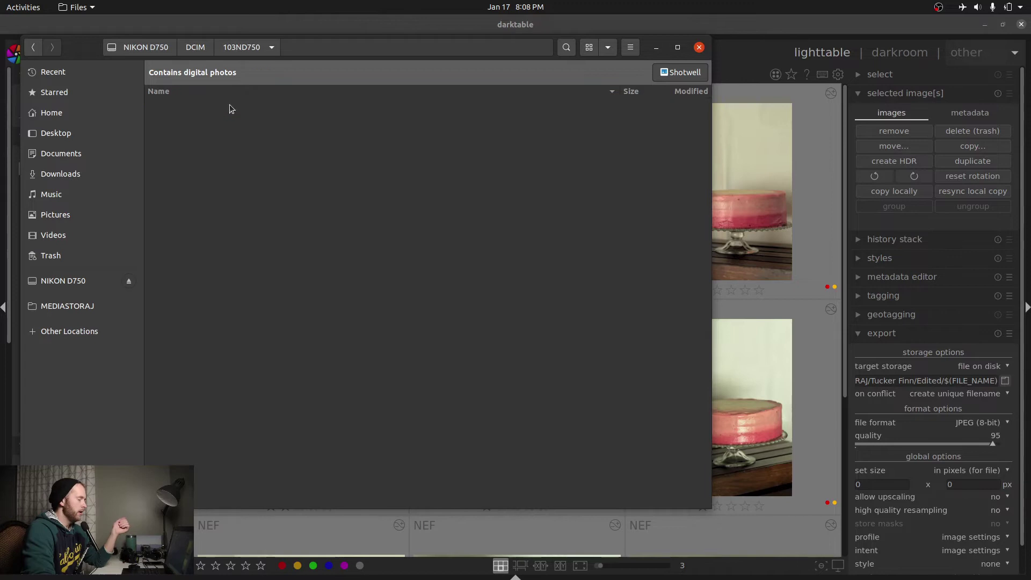
scroll(326, 117, "down", 5)
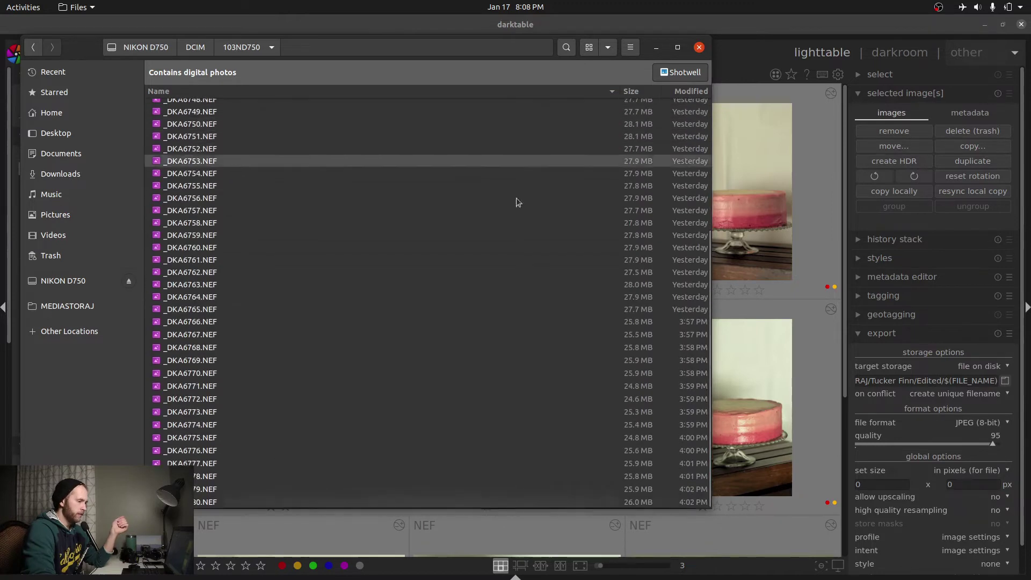
left_click(633, 325)
key("alt+Tab")
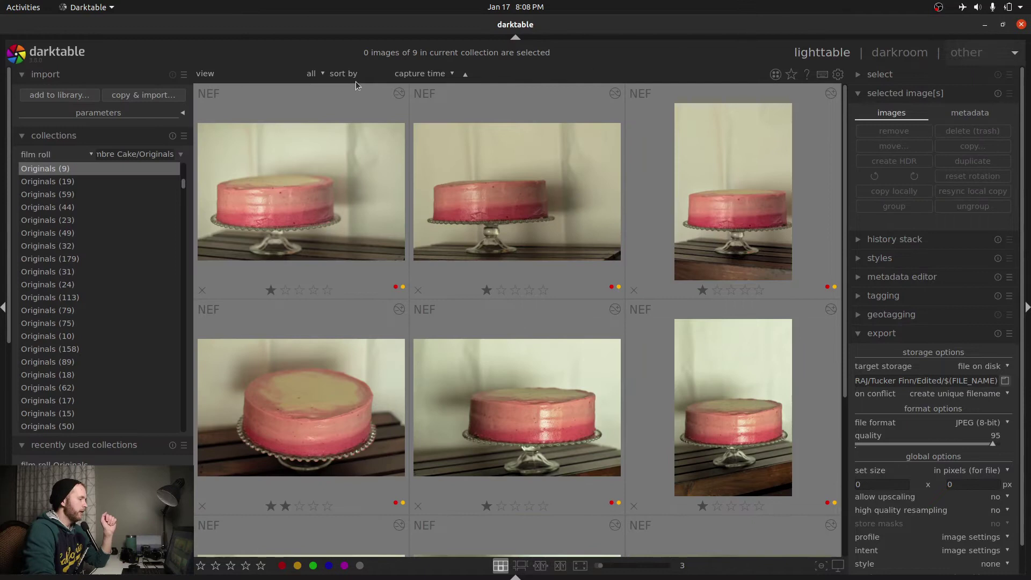
Start a copy & import and choose the NIKON D750 card's DCIM/103ND750 folder as the source.
left_click(152, 99)
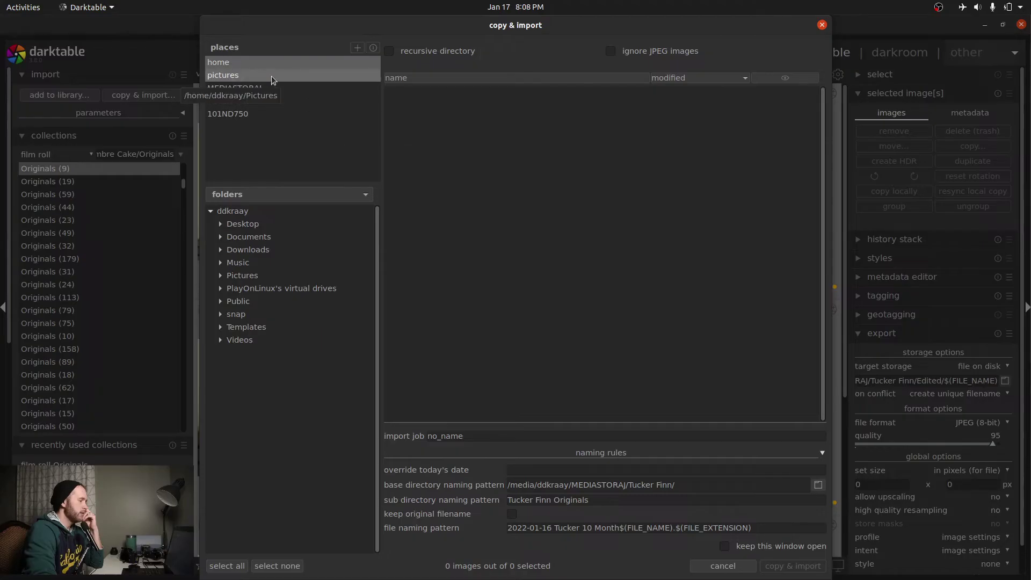
left_click(272, 76)
left_click(279, 86)
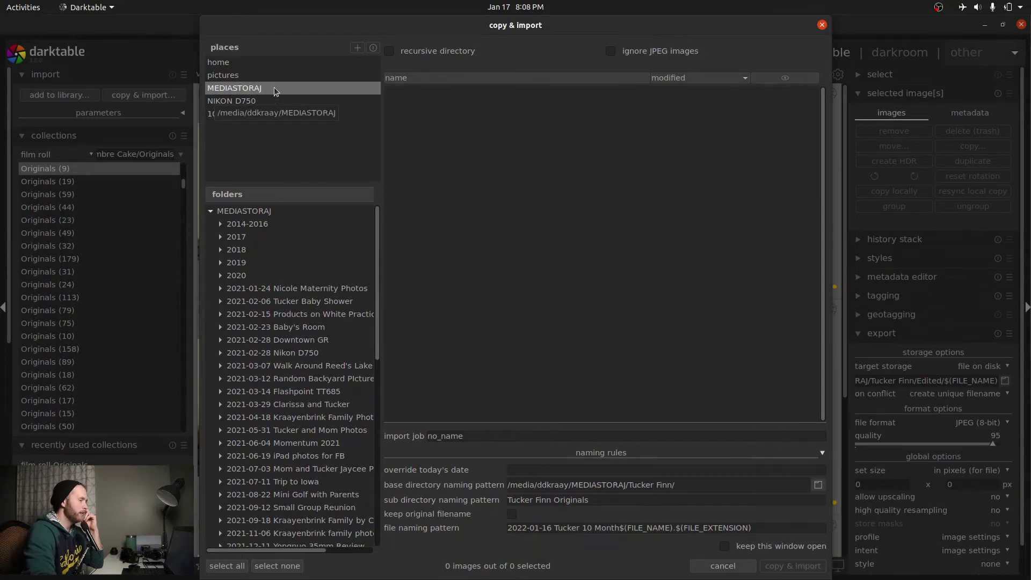
left_click(275, 98)
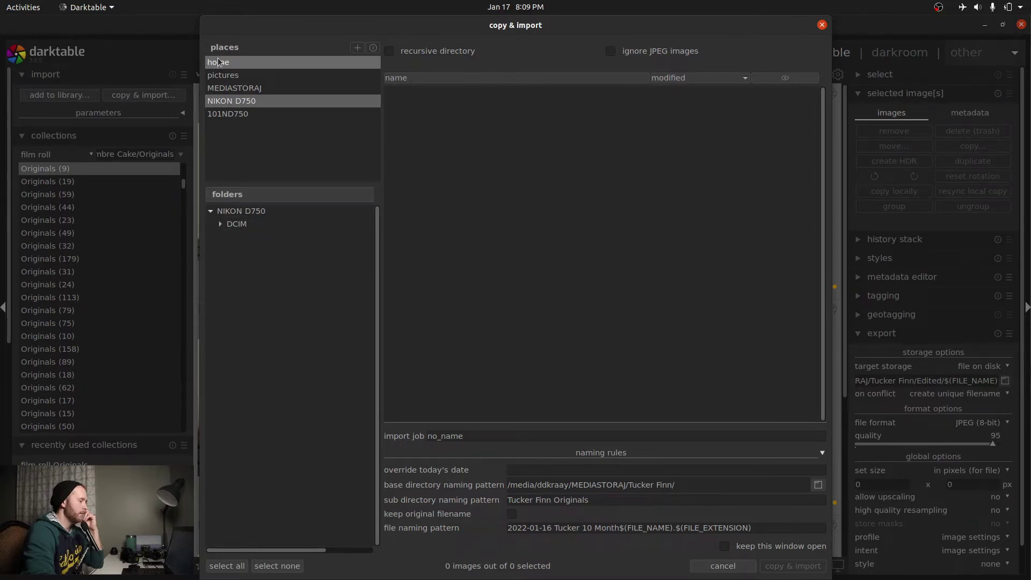
left_click(220, 224)
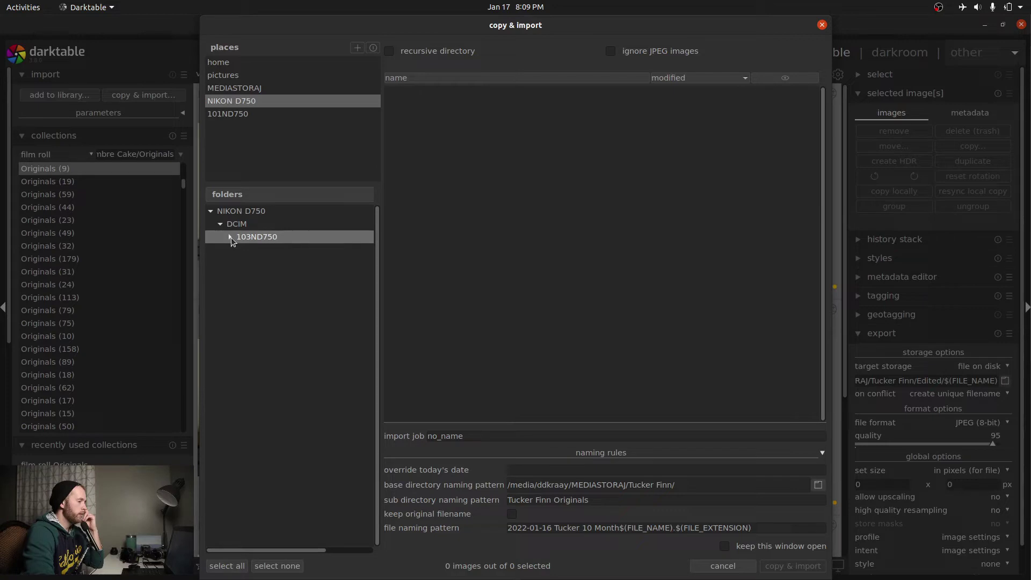
left_click(272, 239)
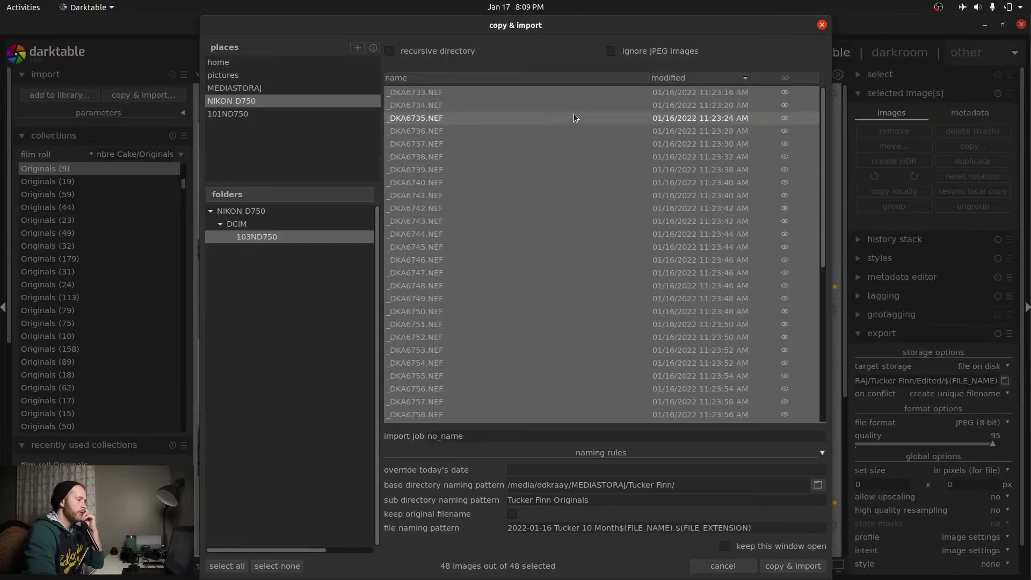
Look through the dated NEF files listed for the 103ND750 folder.
scroll(581, 110, "down", 5)
scroll(578, 110, "up", 5)
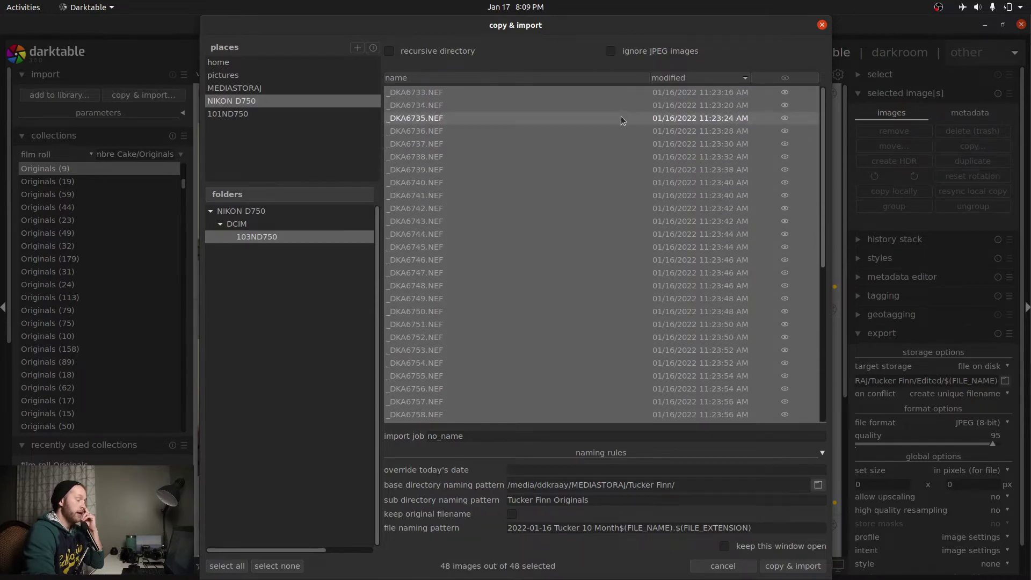
scroll(594, 107, "down", 5)
scroll(594, 109, "down", 3)
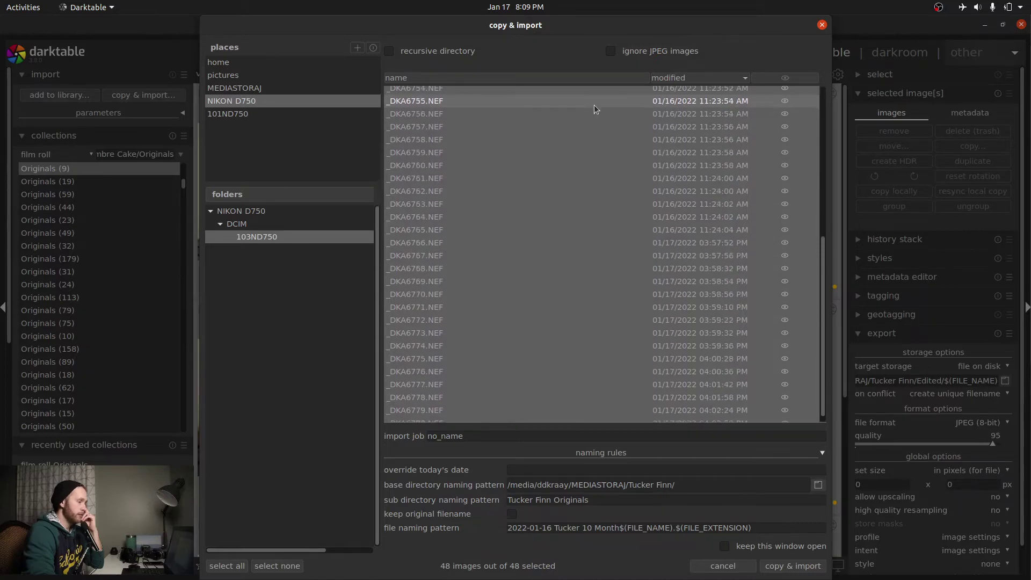
scroll(592, 110, "up", 7)
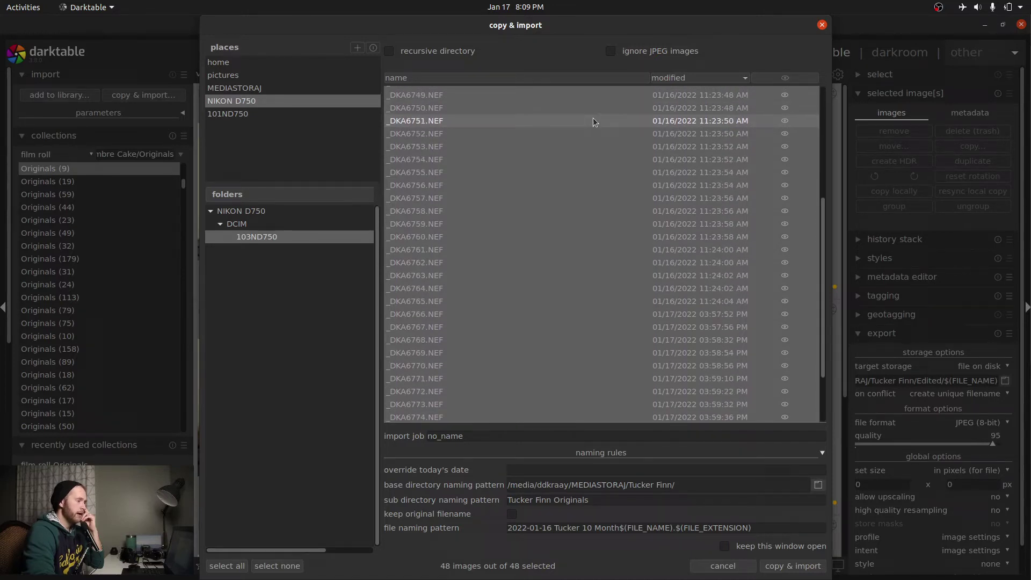
Select only the first file, then display the image thumbnails and view those from _DKA6766.NEF to _DKA6780.NEF.
left_click(569, 94)
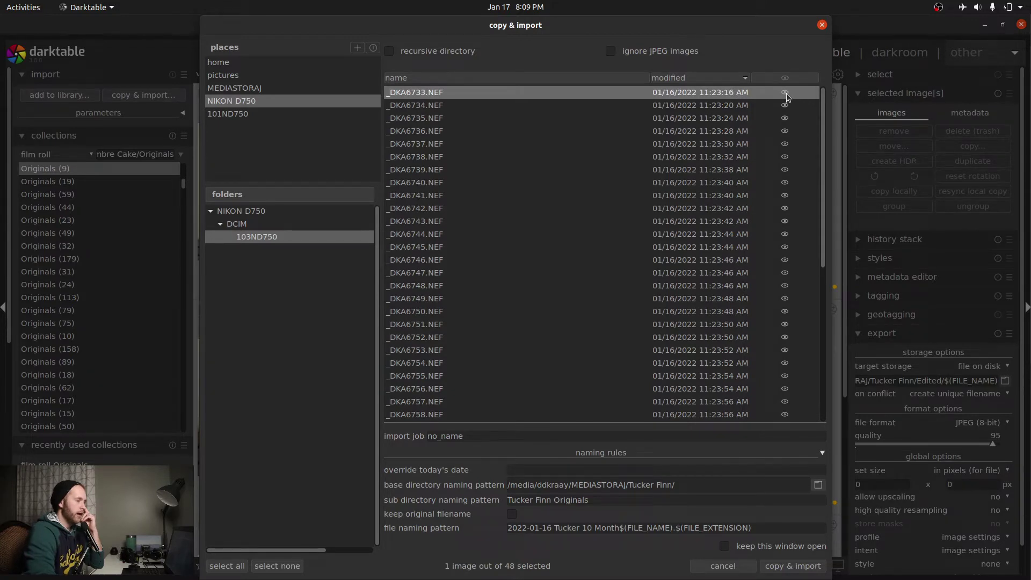
scroll(785, 97, "down", 5)
left_click(785, 257)
left_click(786, 293)
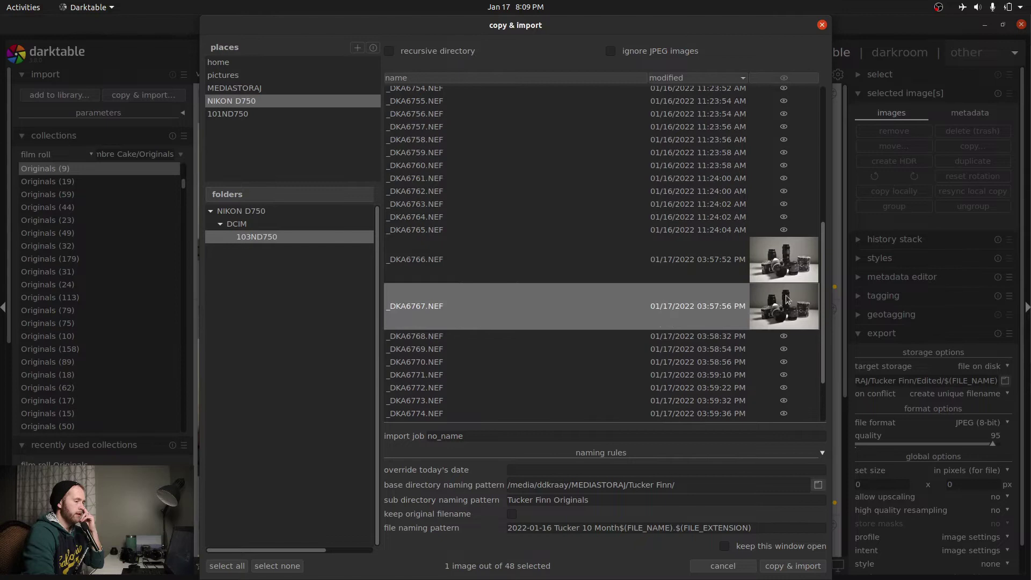
left_click(784, 336)
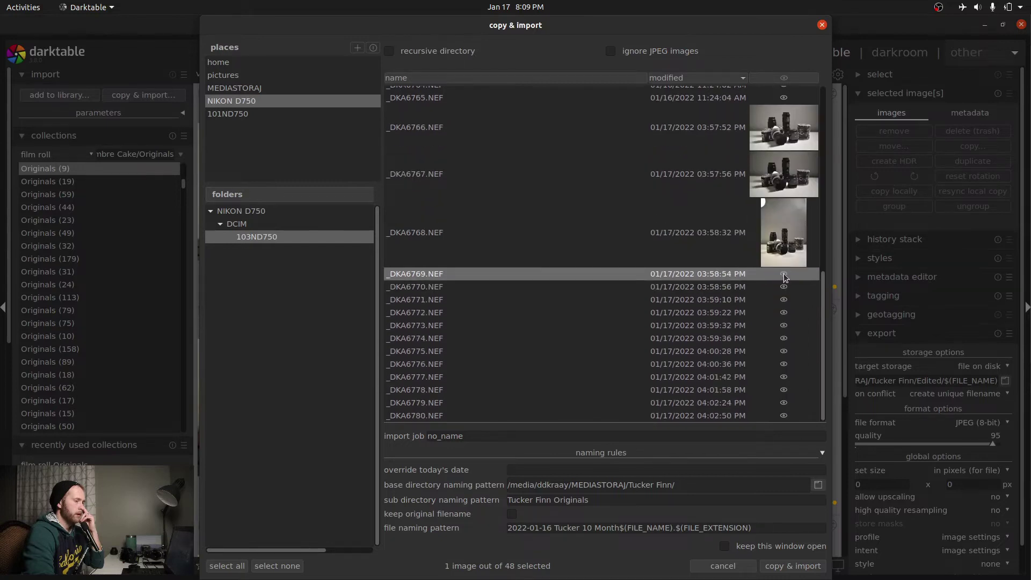
left_click(784, 274)
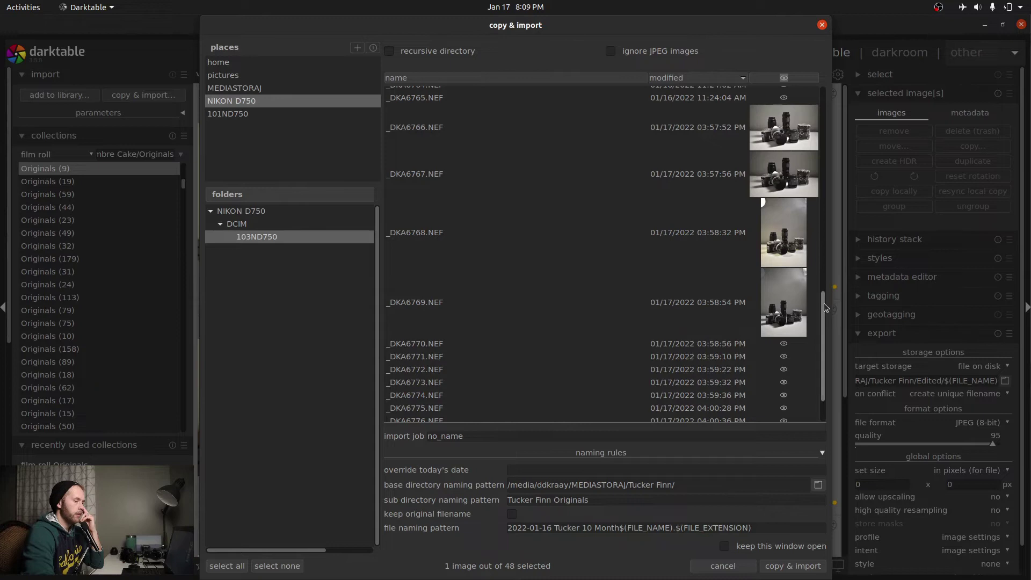
left_click_drag(823, 308, 820, 422)
scroll(827, 394, "down", 2)
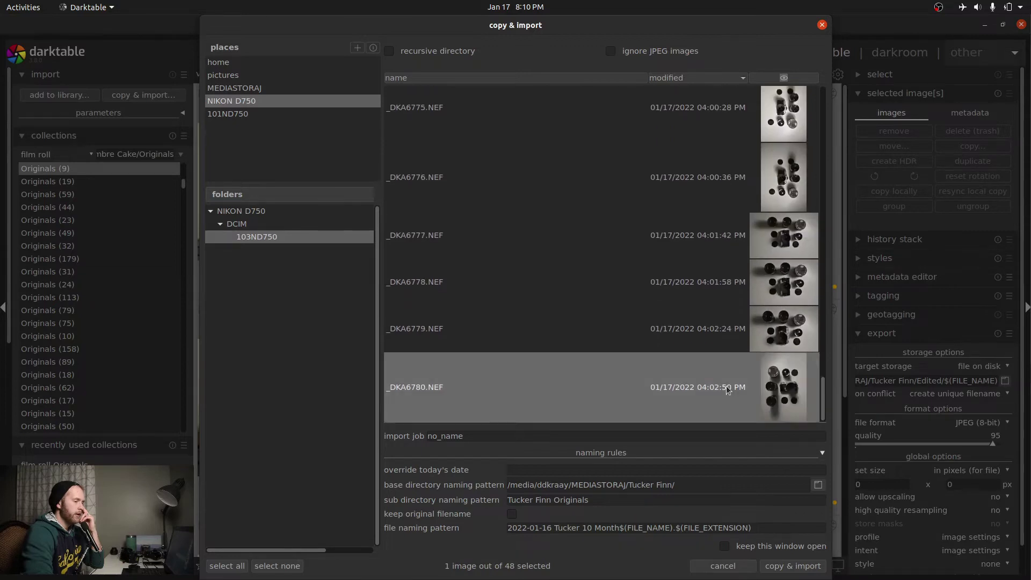
Select the images from _DKA6780.NEF back to _DKA6766.NEF in the thumbnail list.
left_click(634, 350)
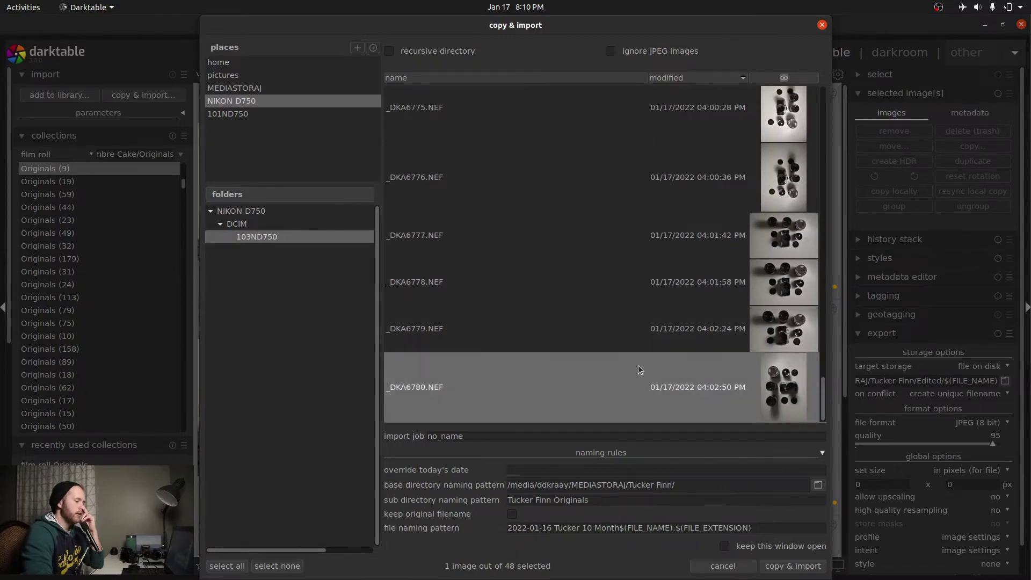
scroll(639, 340, "up", 6)
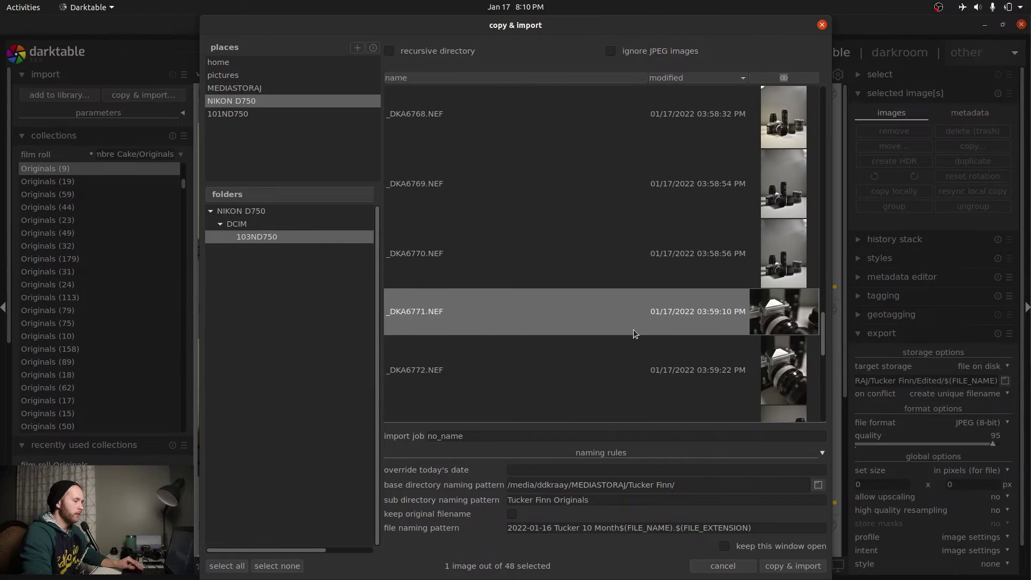
scroll(634, 325, "down", 2)
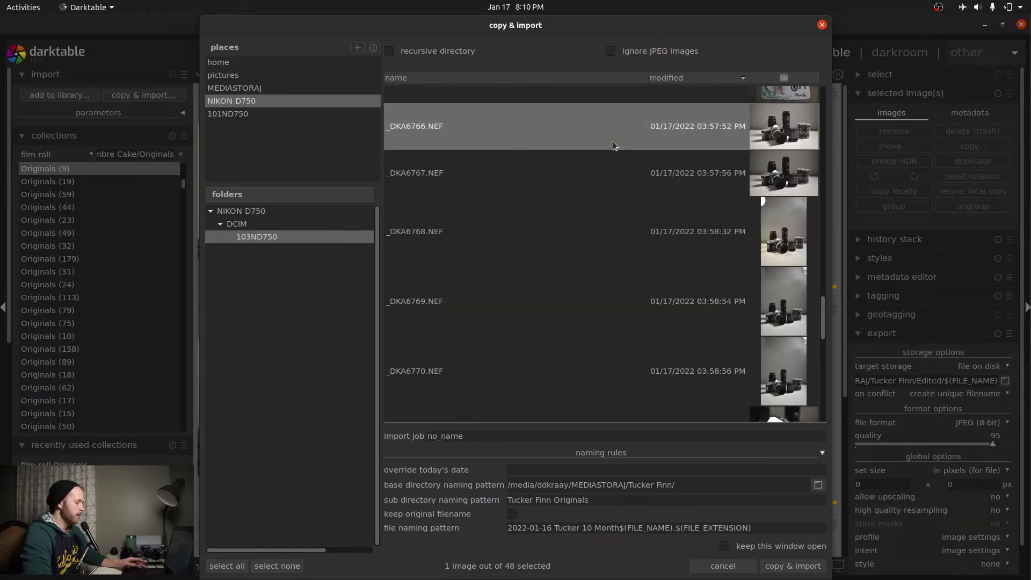
left_click(617, 130, "shift")
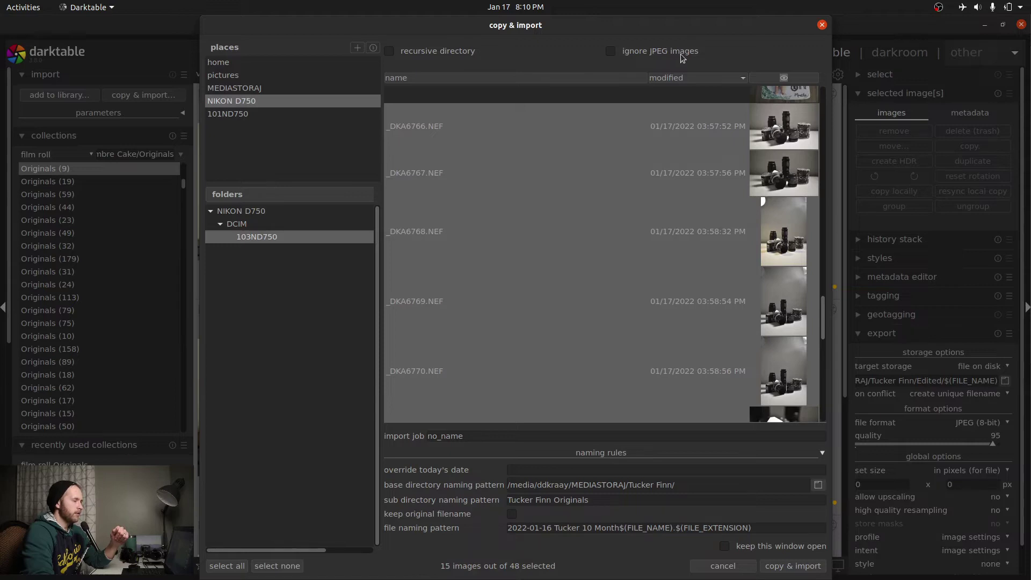
Set the import to ignore JPEG images and reselect _DKA6766.NEF through _DKA6780.NEF.
left_click(611, 51)
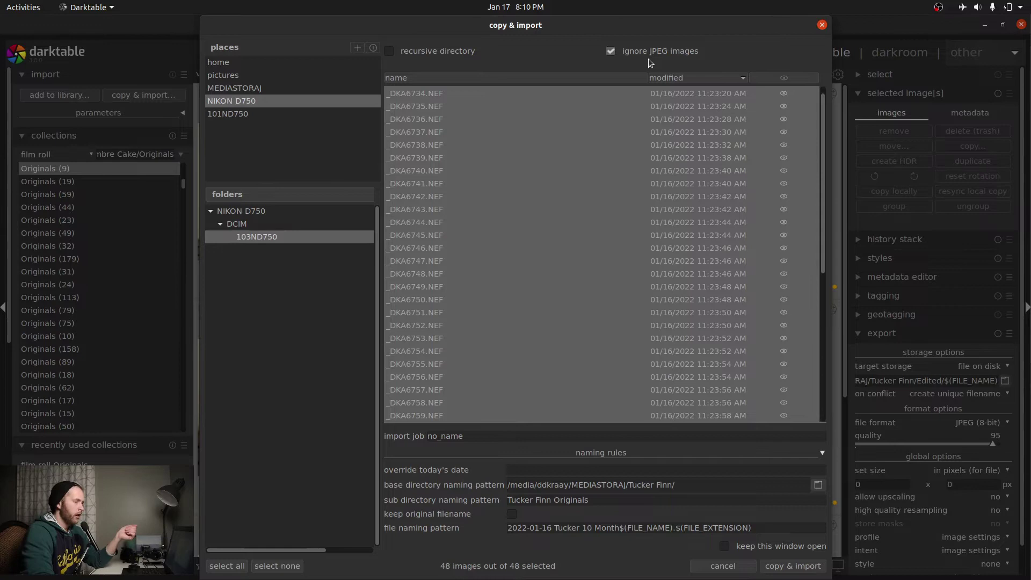
scroll(662, 156, "down", 4)
scroll(662, 156, "down", 1)
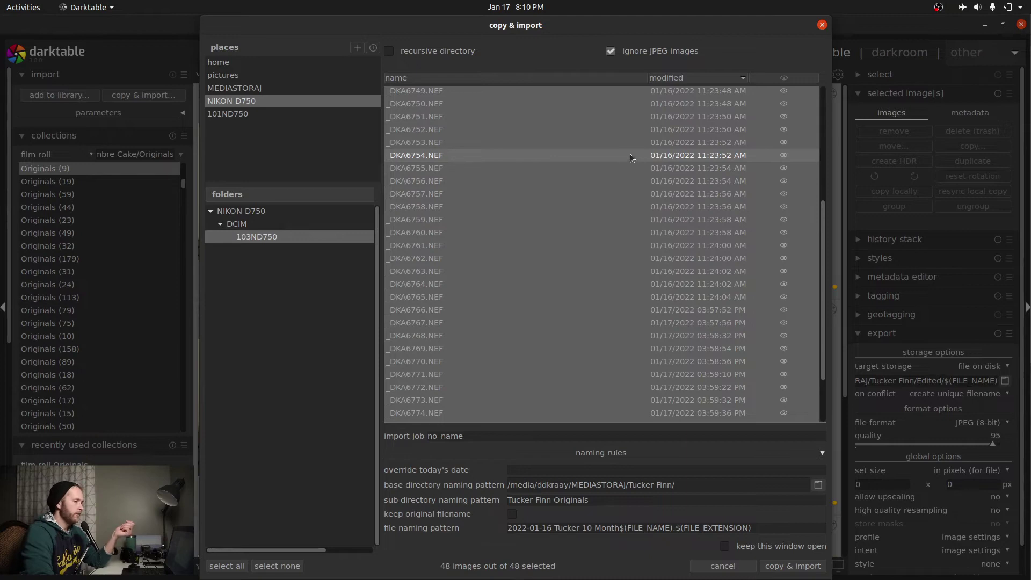
scroll(632, 185, "down", 2)
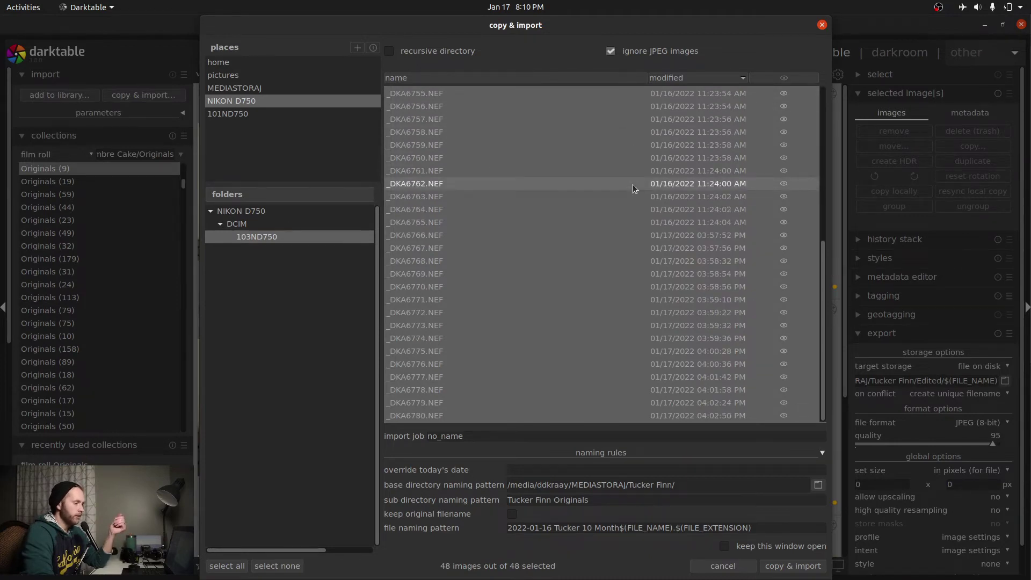
left_click(618, 416)
left_click(618, 234, "shift")
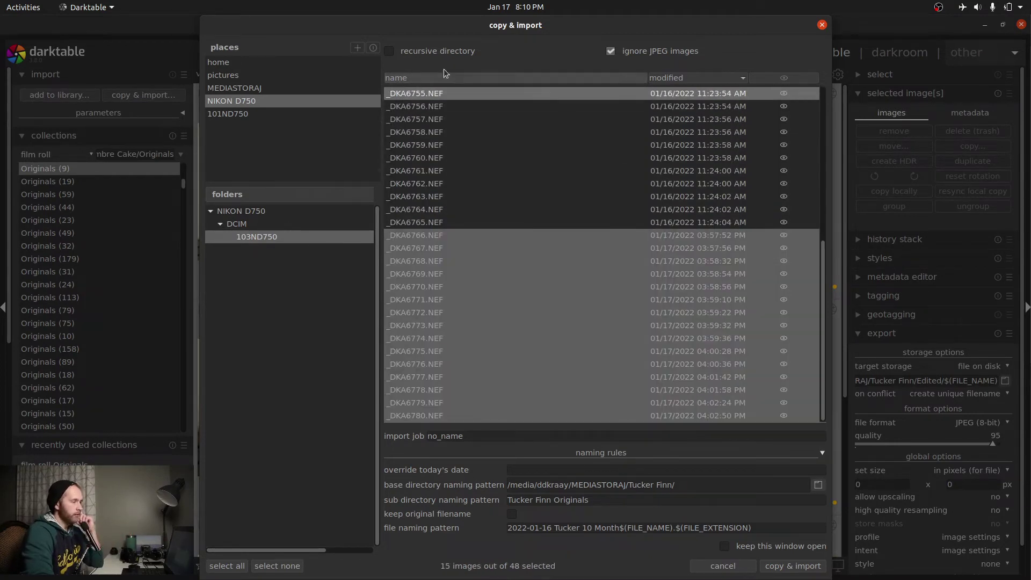
Choose the NIKON D750 root folder and enable recursive directory so files in its subfolders are listed.
left_click(275, 213)
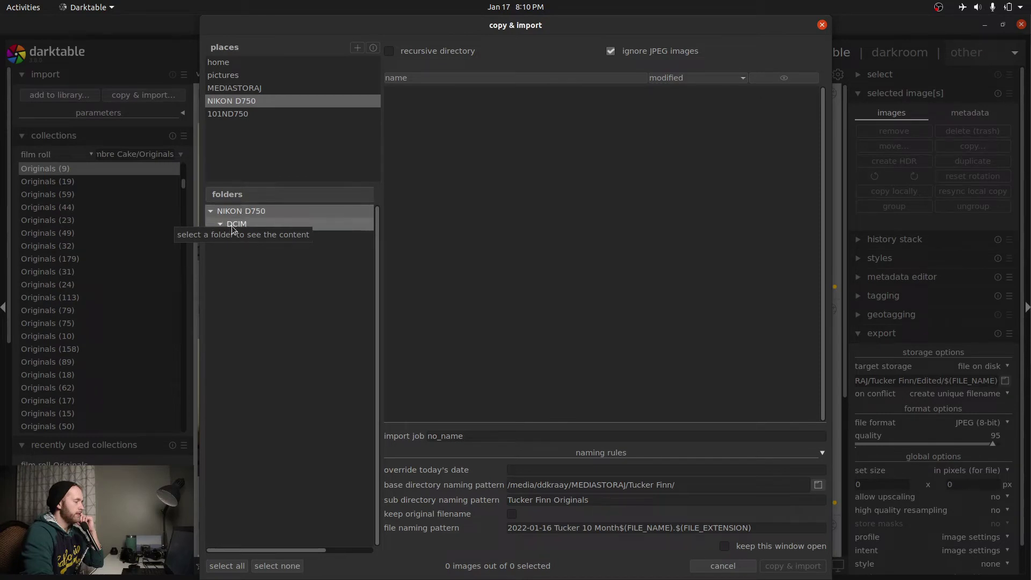
left_click(246, 226)
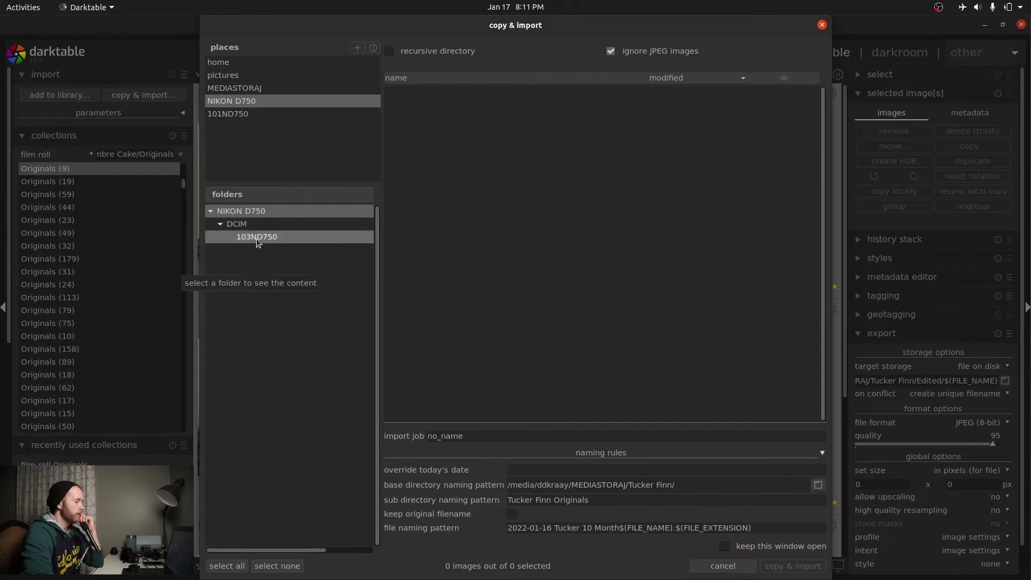
left_click(390, 51)
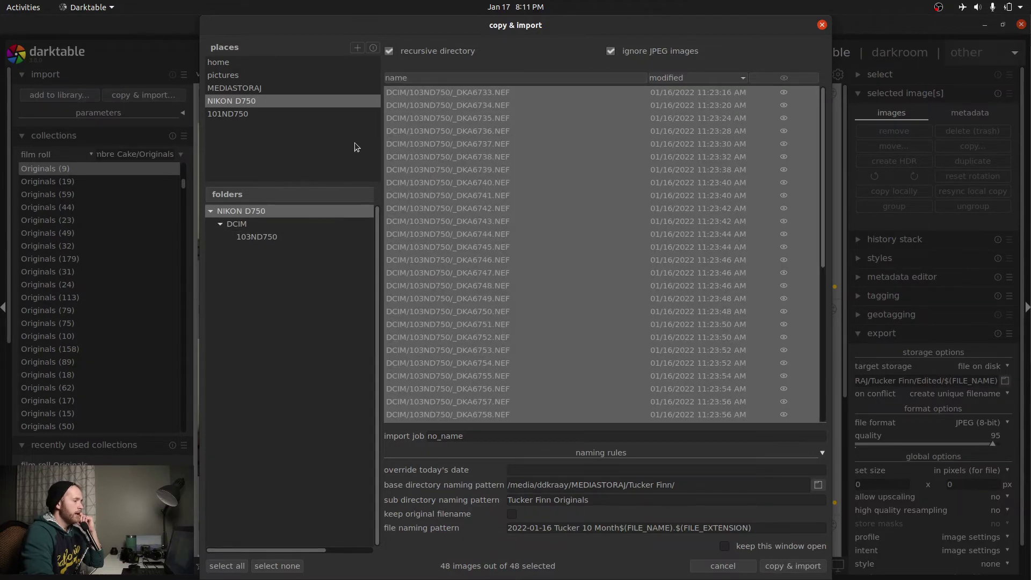
scroll(554, 117, "down", 7)
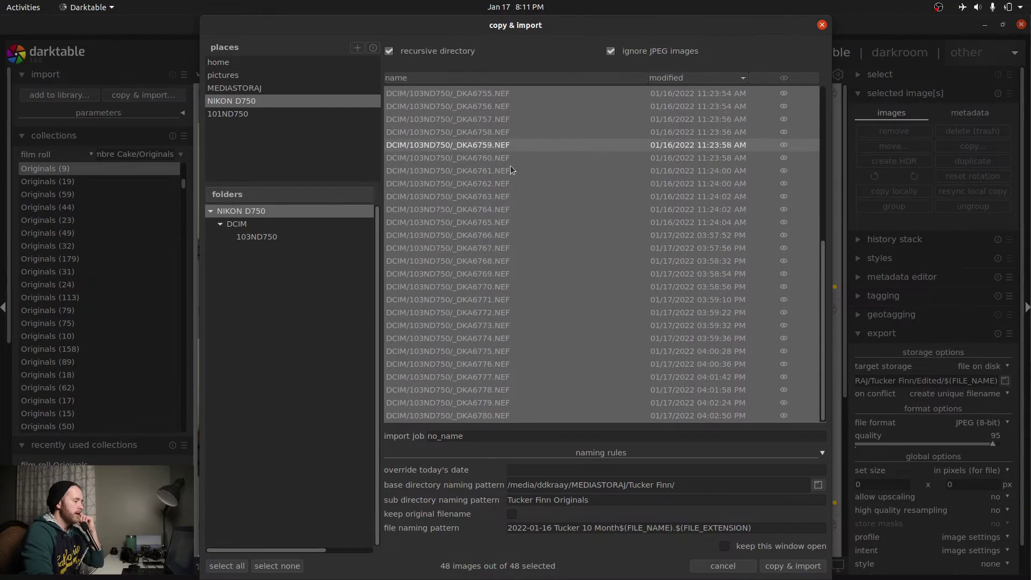
Switch the source to the DCIM folder and select 103ND750/_DKA6766.NEF through 103ND750/_DKA6780.NEF.
left_click(252, 223)
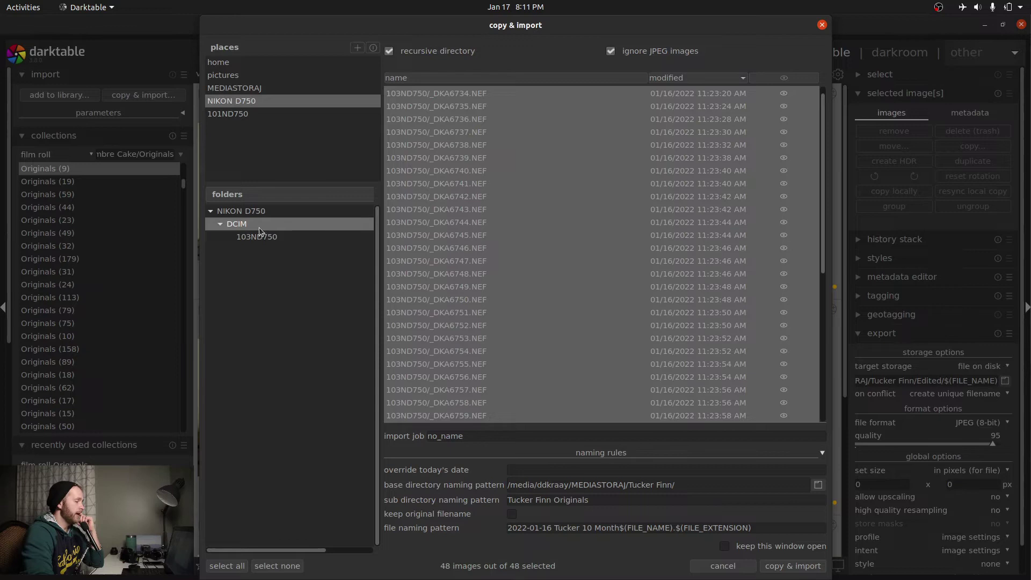
left_click(259, 236)
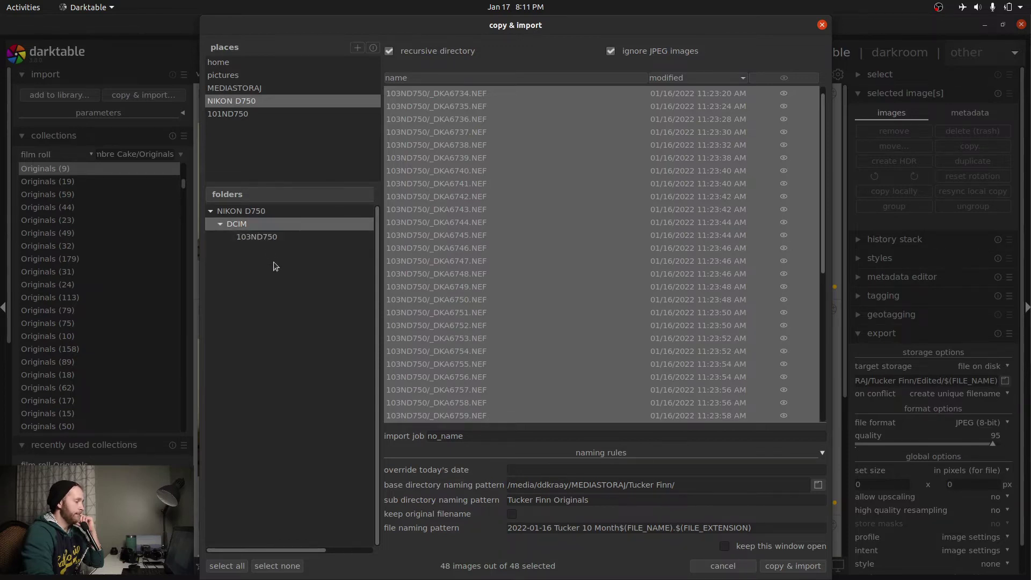
scroll(534, 163, "down", 7)
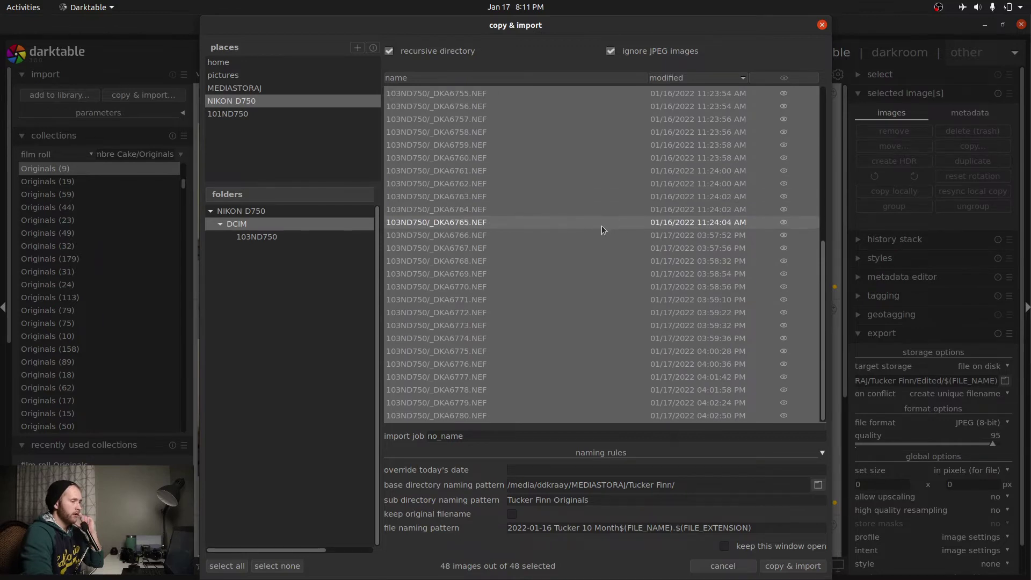
left_click_drag(604, 236, 617, 414)
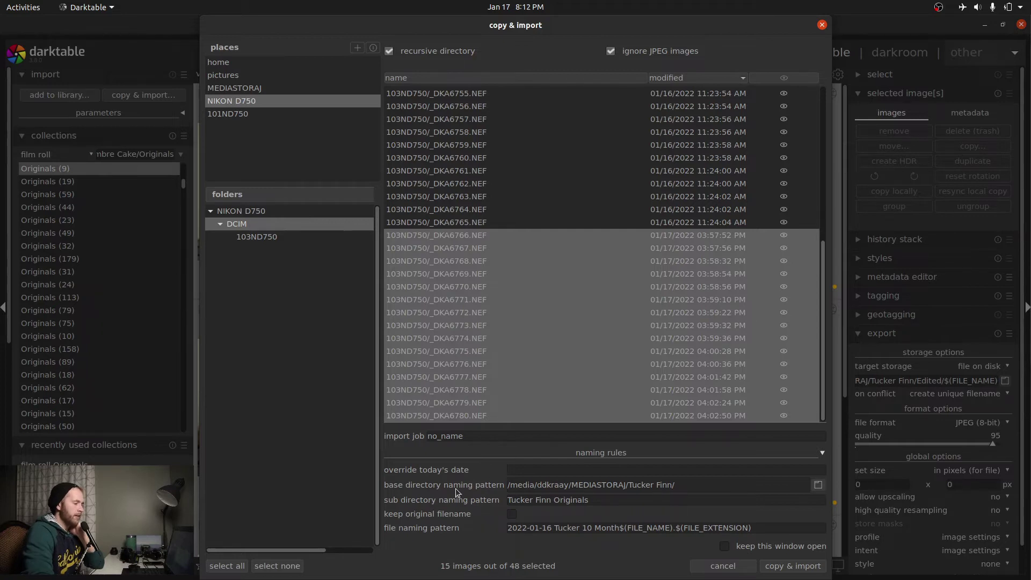
Create a folder named 2022-01-17 Nikkor Camera in MEDIASTORAJ and set it as the base directory for the import.
left_click(817, 485)
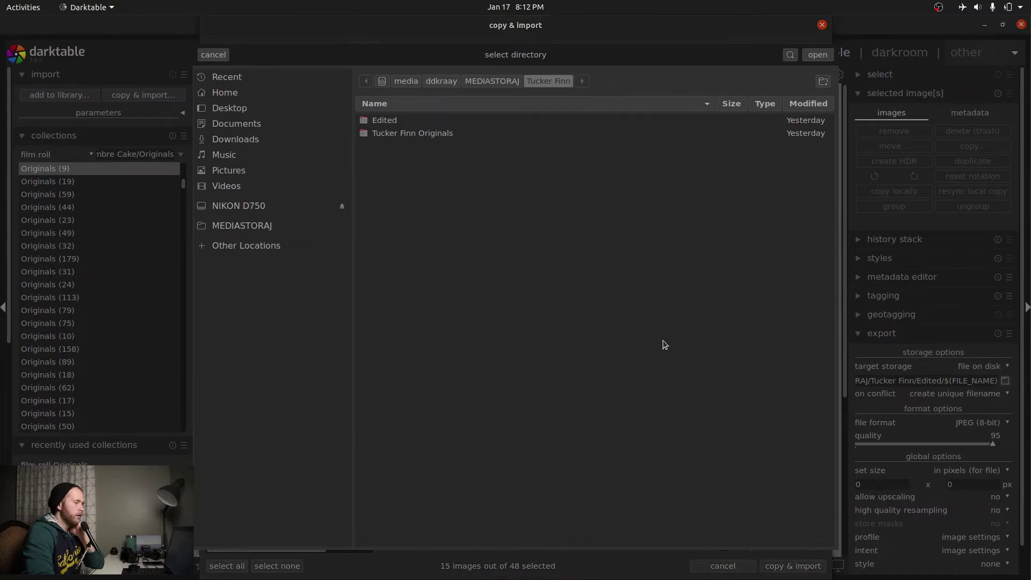
left_click(506, 82)
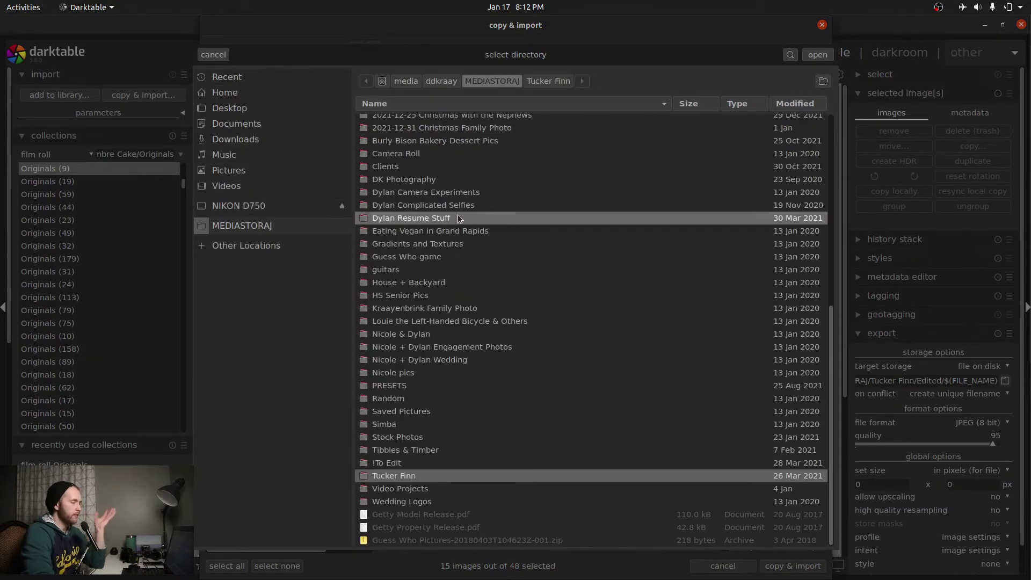
scroll(457, 214, "up", 3)
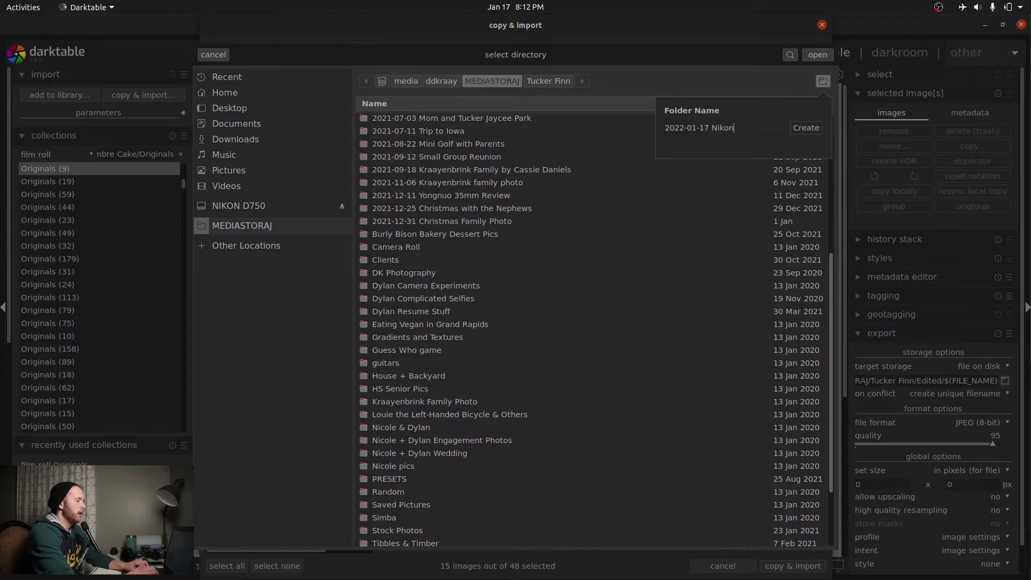
key("BackSpace")
key("BackSpace")
type("kor Camer")
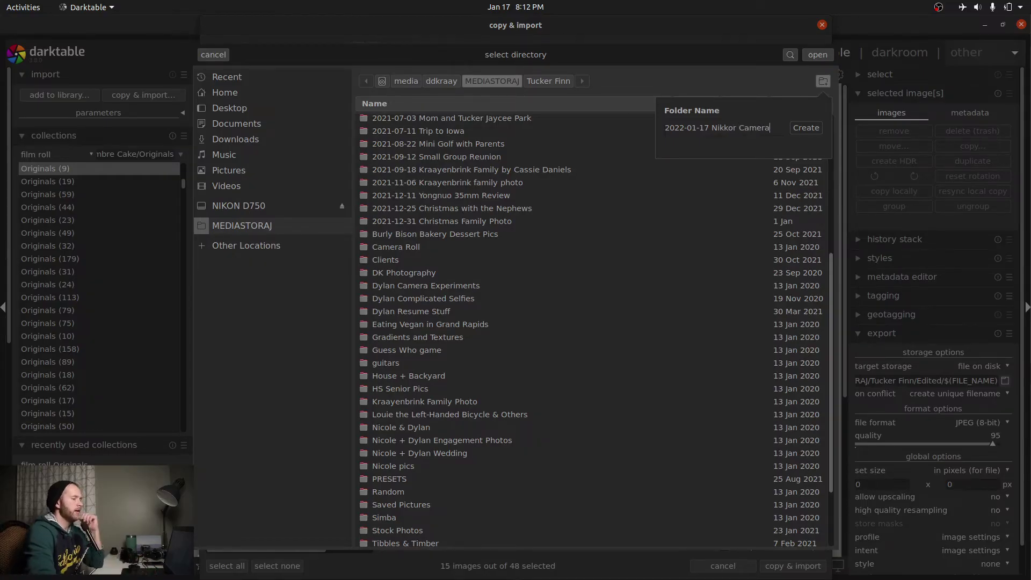
type("a")
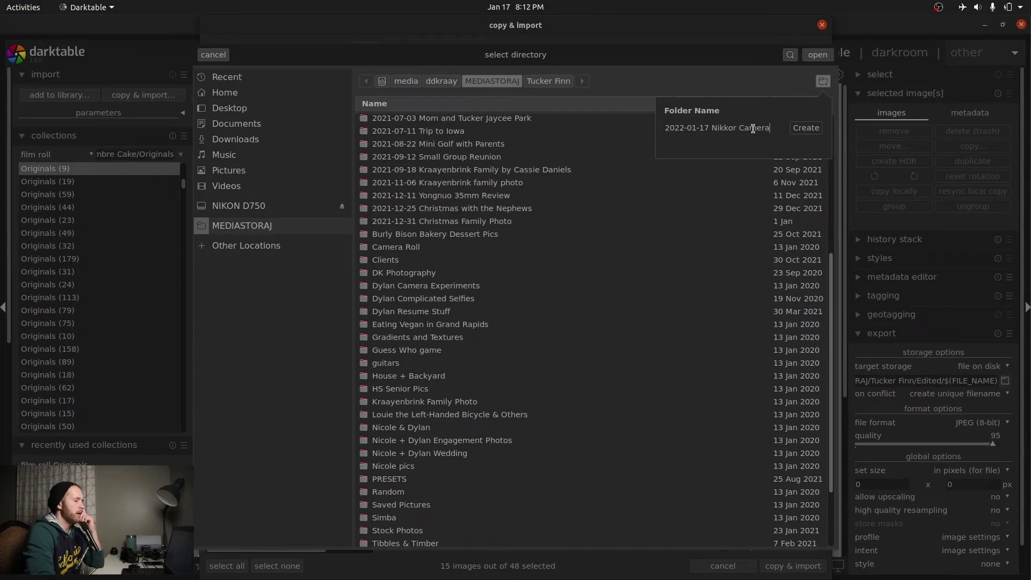
left_click(812, 127)
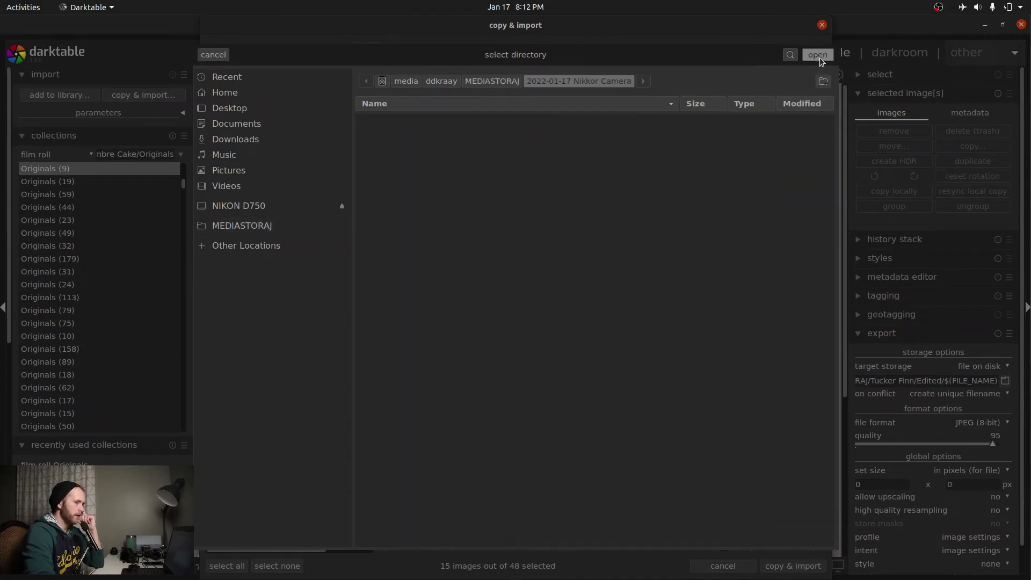
left_click(819, 57)
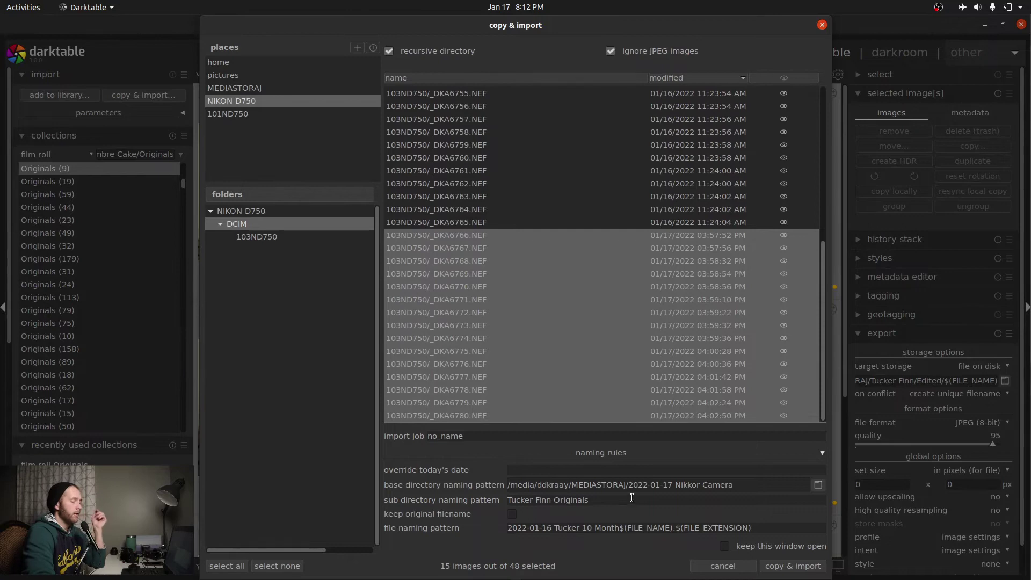
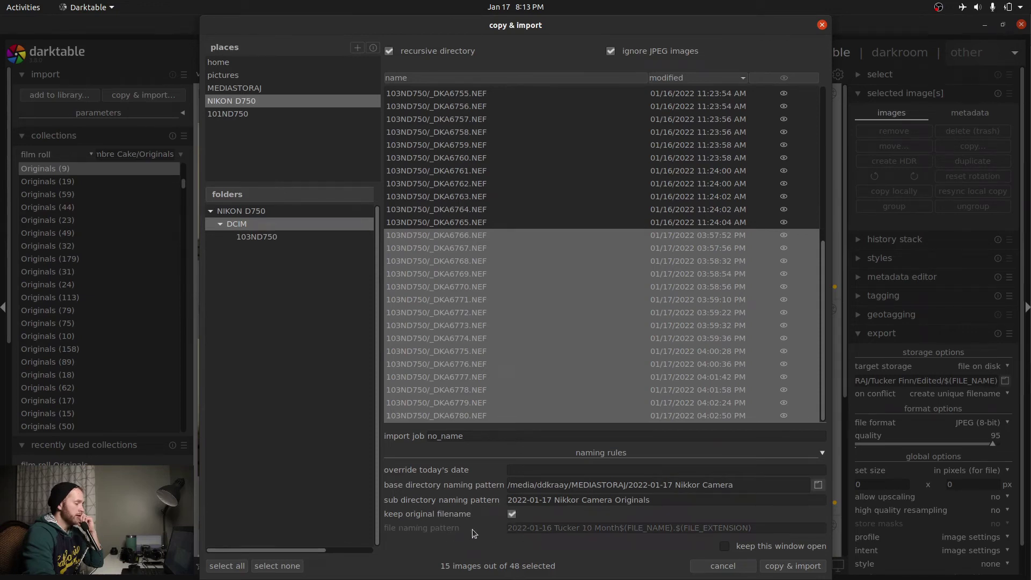
Turn off keeping the original filename and set the file naming pattern to 2022-01-17 Nikkor Camera$(FILE_NAME).$(FILE_EXTENSION).
left_click(511, 514)
left_click_drag(622, 528, 547, 528)
type("17 Nikkor Camera")
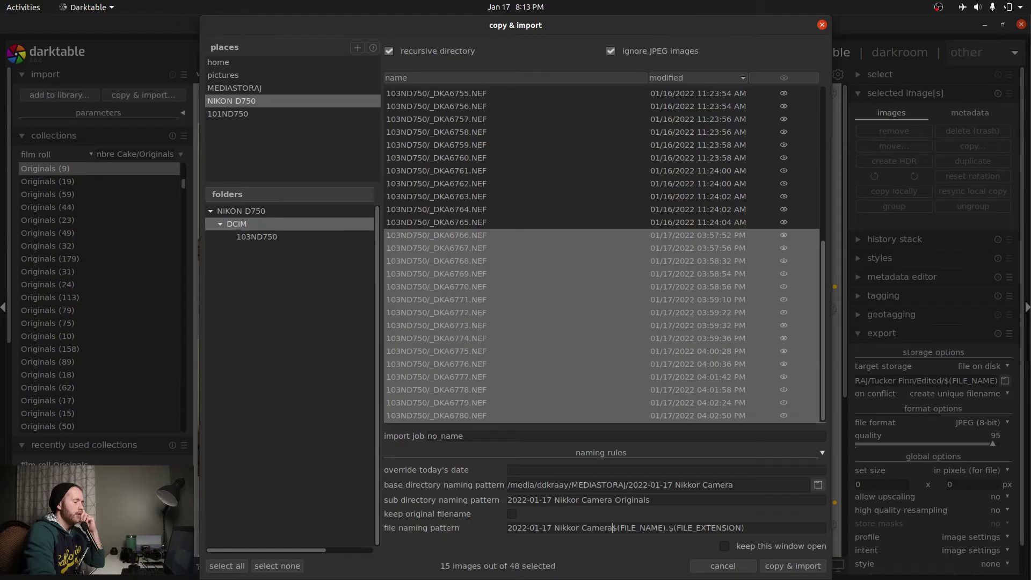
key("shift+End")
left_click(619, 531)
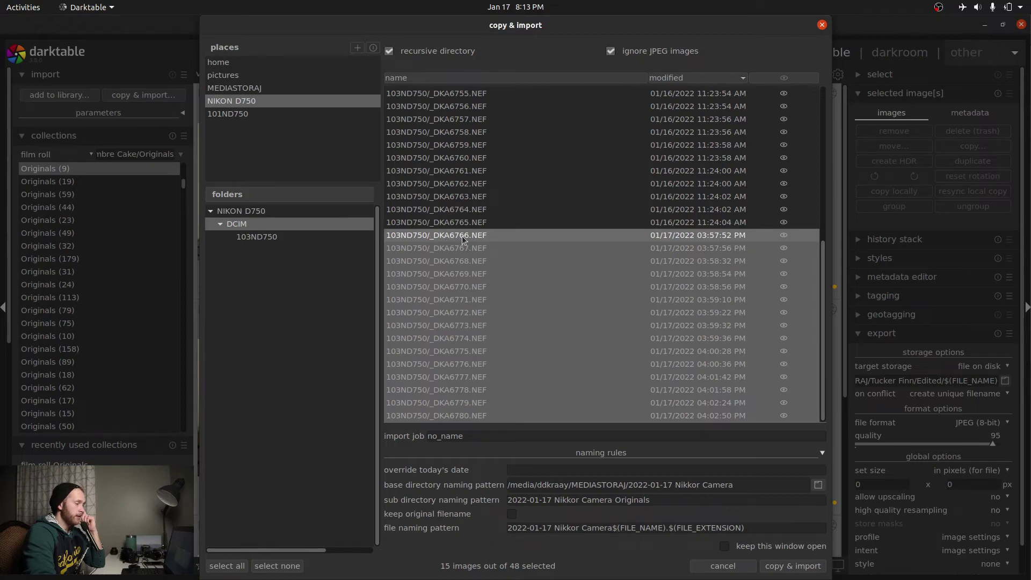
Check the $(FILE_NAME) and $(FILE_EXTENSION) variables in the file naming pattern and copy and import the selected images.
left_click_drag(613, 528, 666, 528)
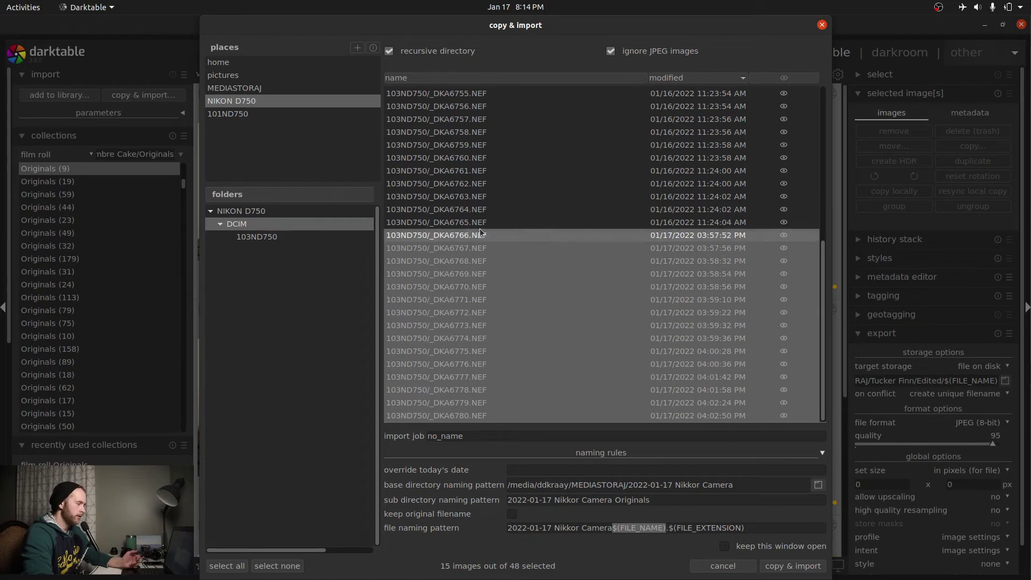
left_click(671, 527)
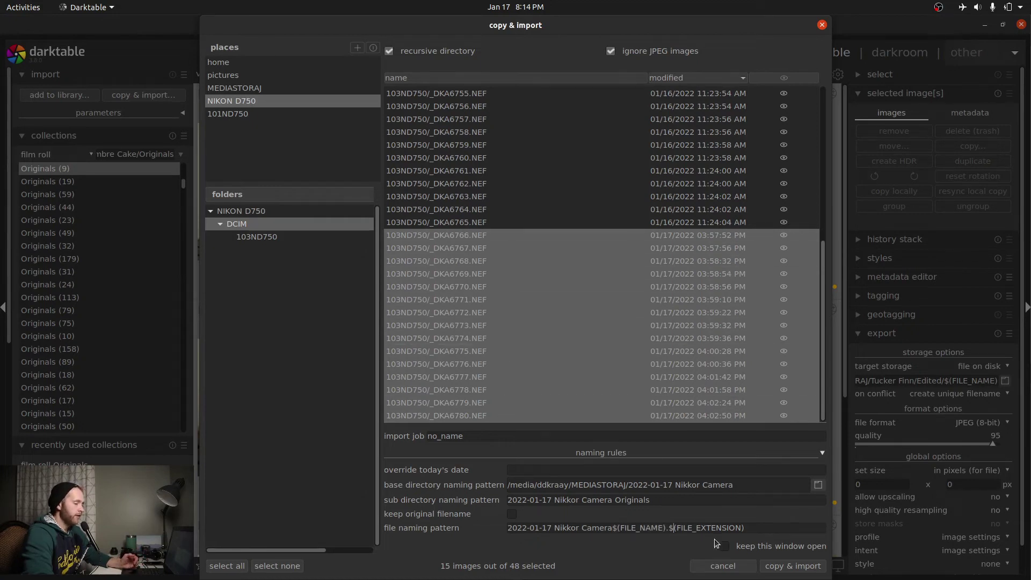
left_click_drag(748, 529, 668, 528)
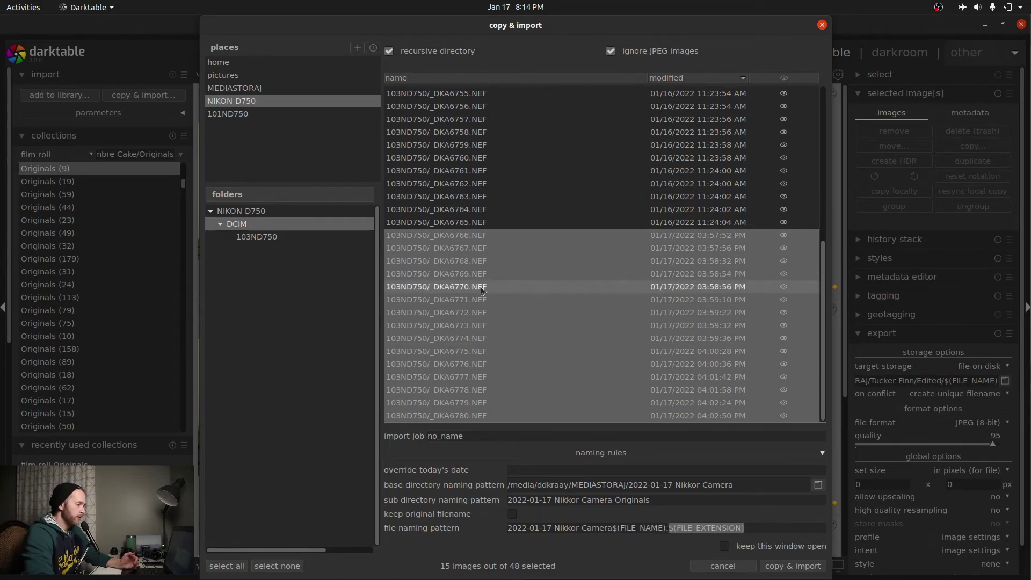
key("End")
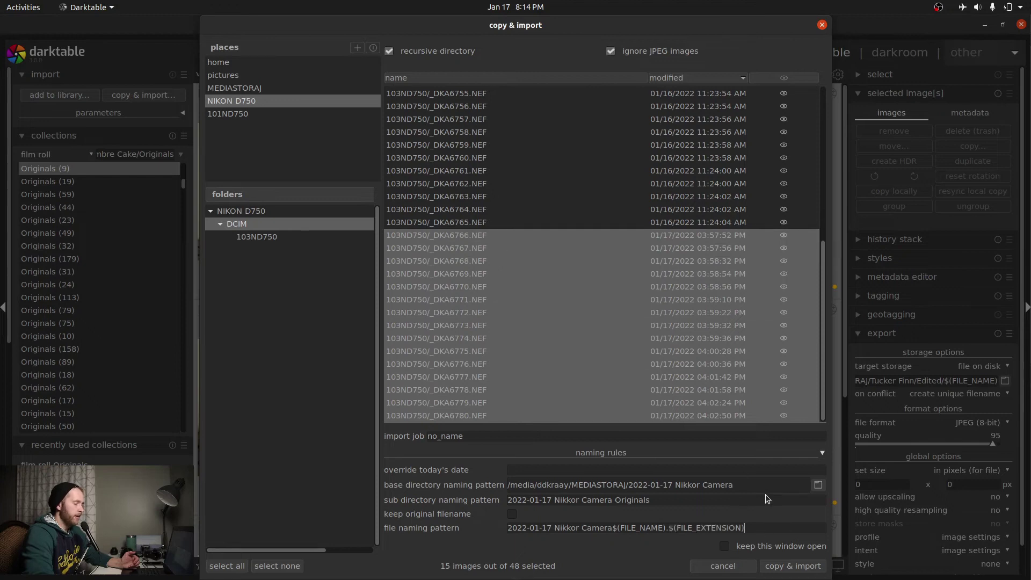
right_click(767, 530)
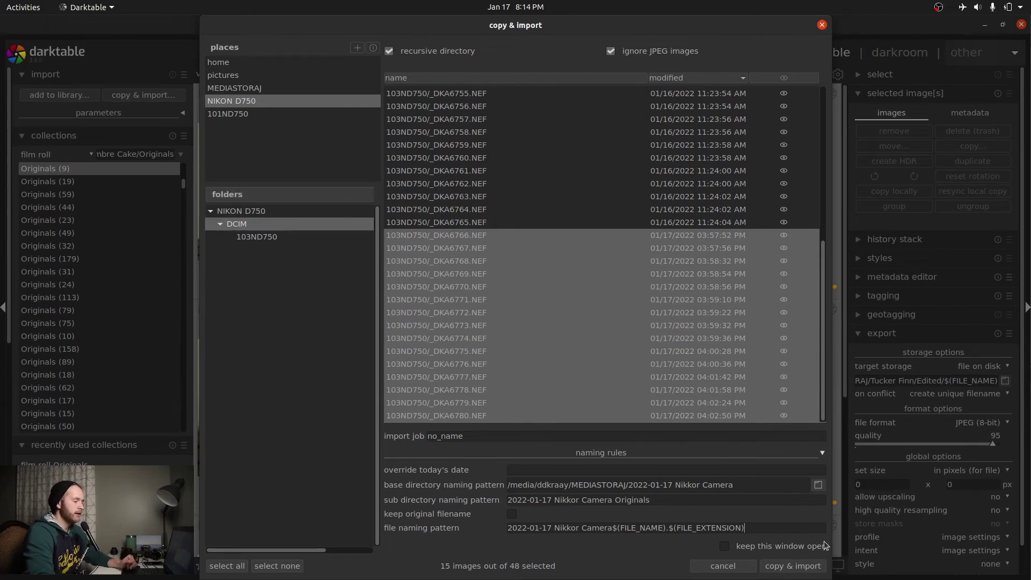
left_click(788, 569)
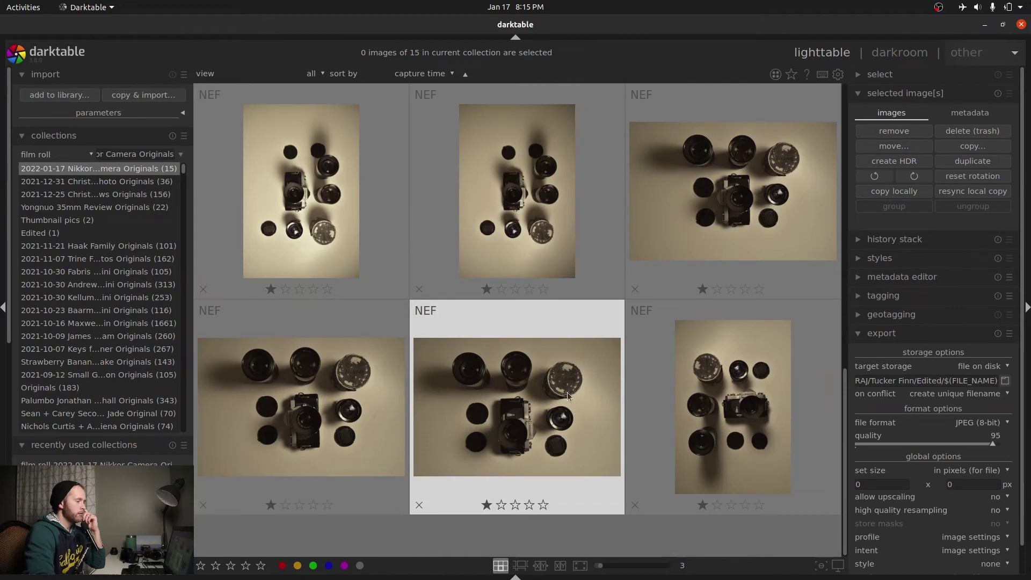
Look through the 2022-01-17 Nikkor Camera Originals film roll and remove all of its images from the library.
scroll(559, 387, "up", 1)
scroll(559, 382, "up", 1)
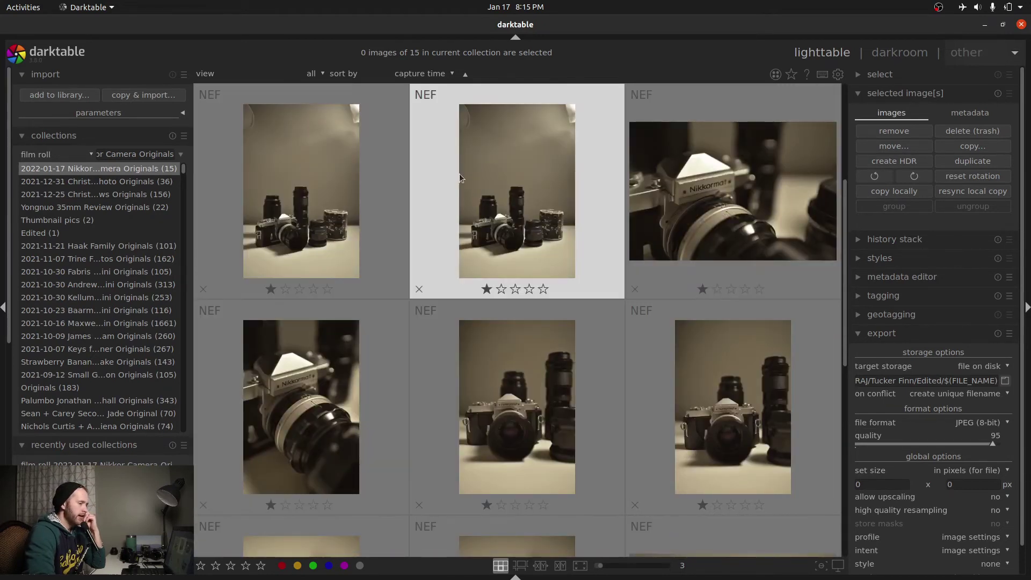
scroll(595, 214, "down", 3)
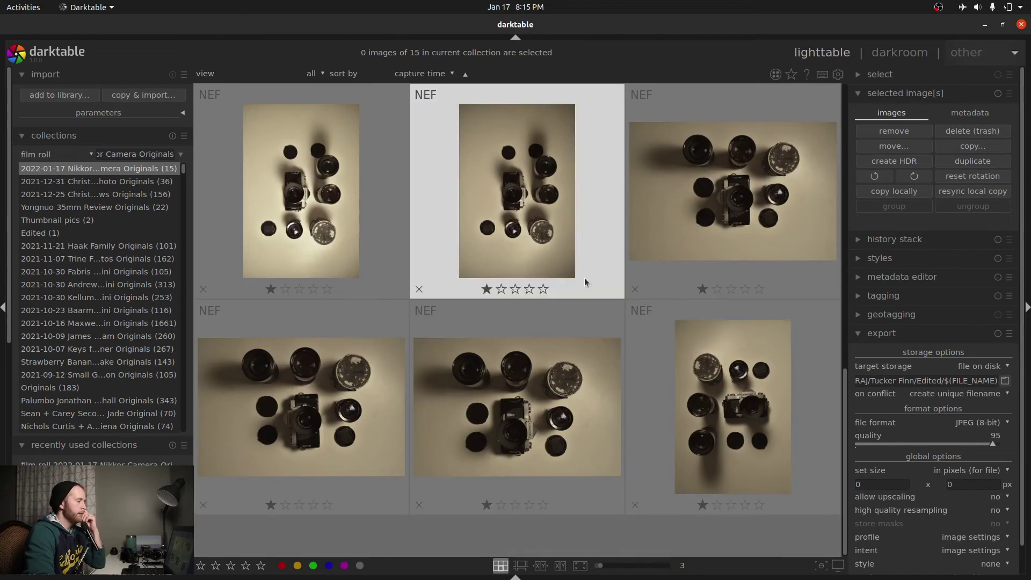
left_click(659, 353)
scroll(617, 338, "up", 3)
key("ctrl+a")
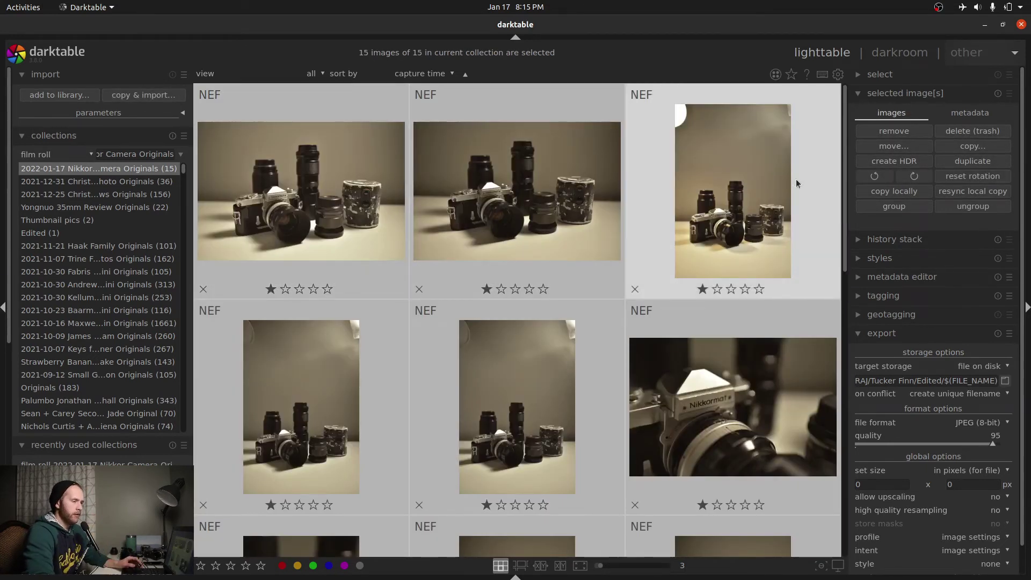
left_click(885, 131)
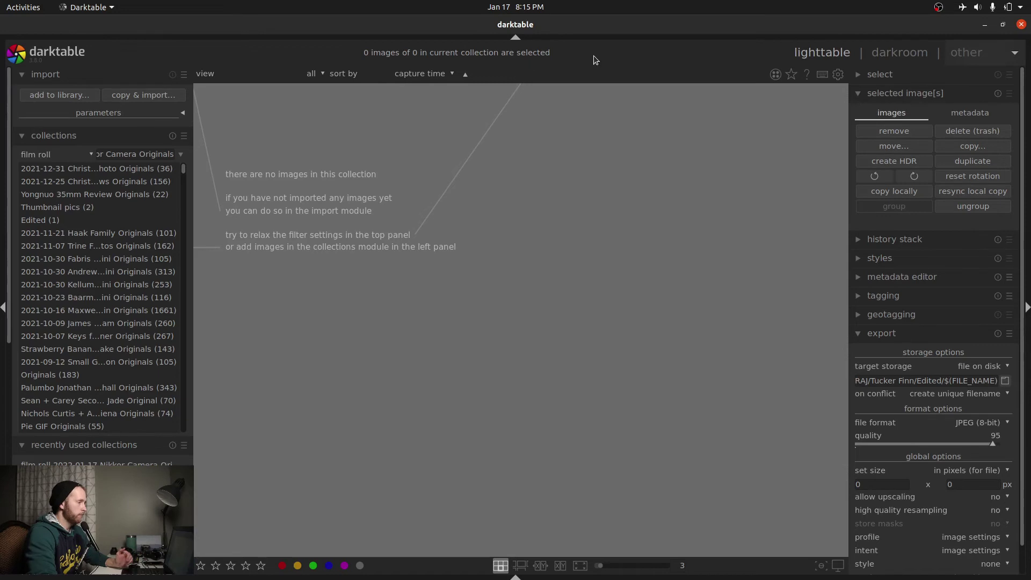
Start adding existing images to the library from MEDIASTORAJ, with recursive directory off and the 2022-01-17 Nikkor Camera Originals folder chosen.
left_click(79, 99)
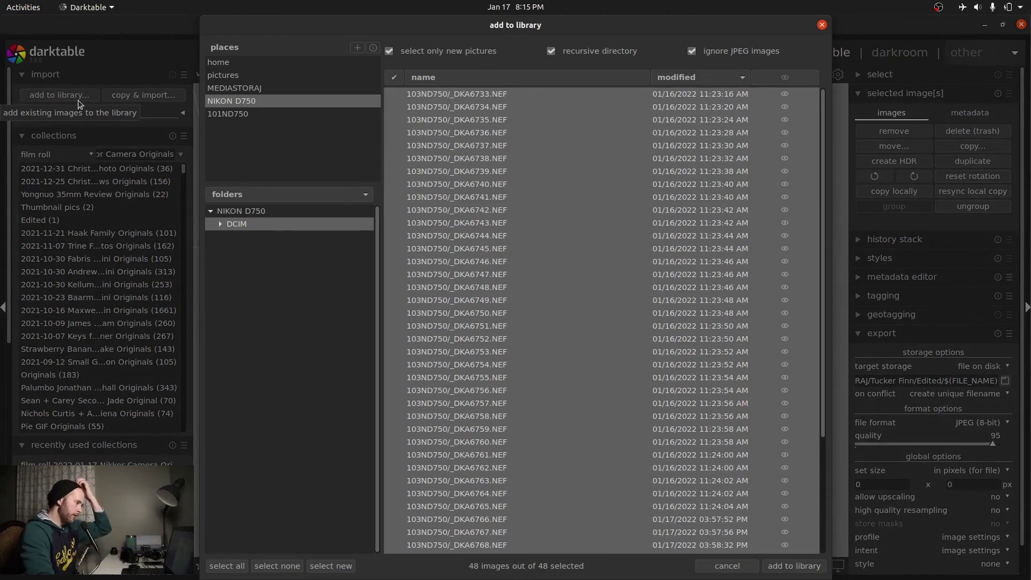
left_click(264, 87)
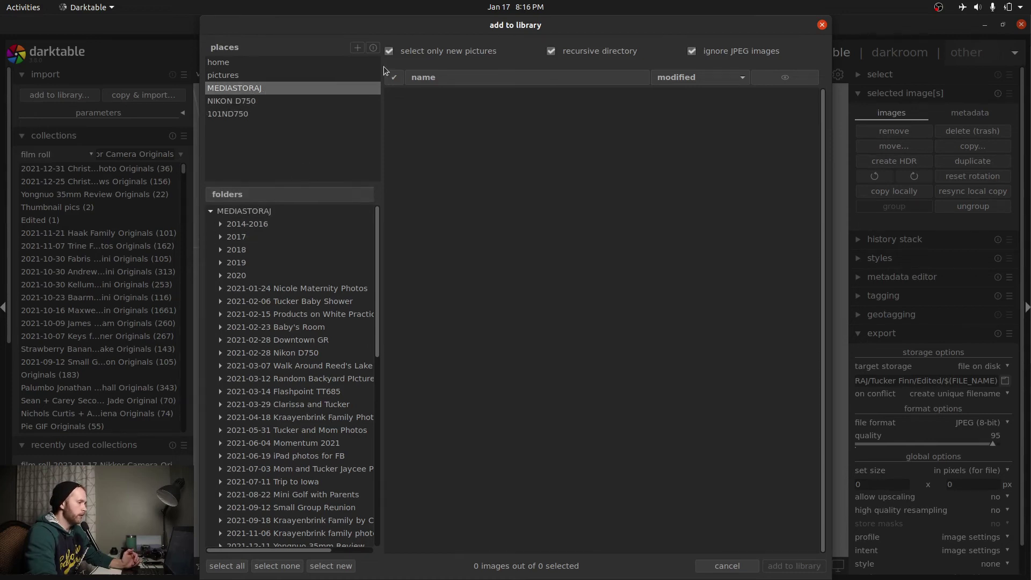
left_click(551, 51)
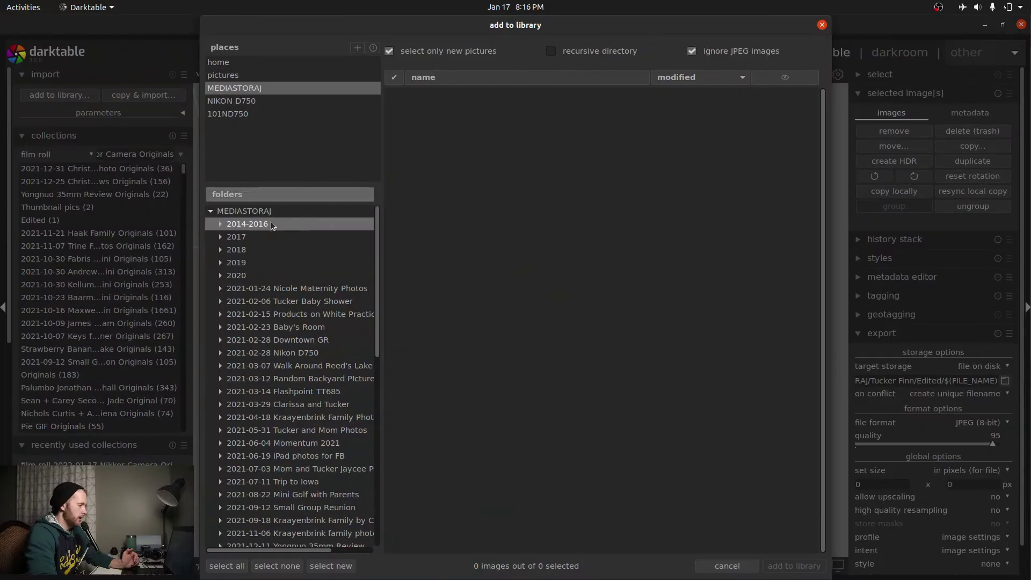
scroll(275, 236, "down", 5)
scroll(276, 242, "down", 3)
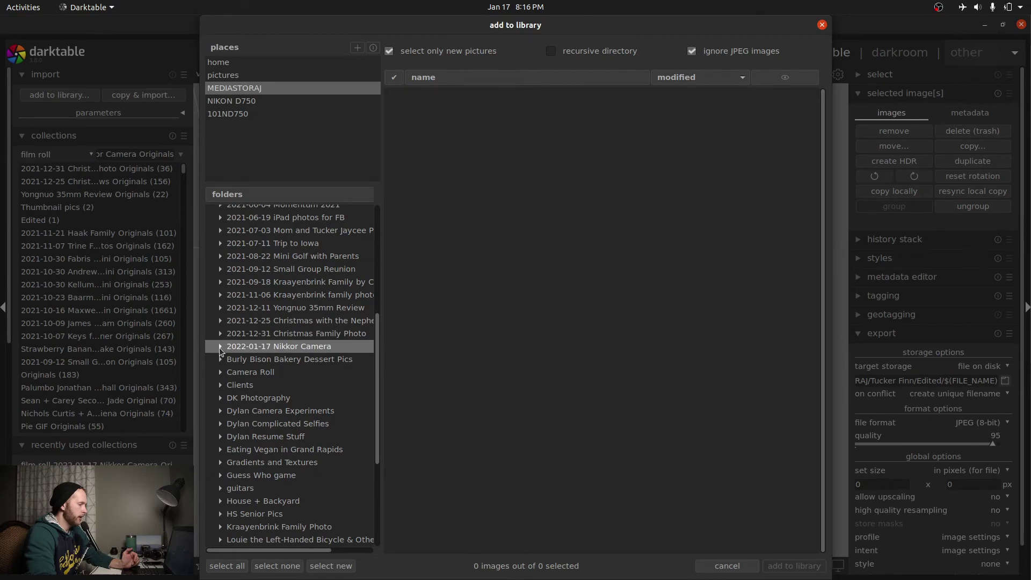
left_click(220, 347)
left_click(313, 363)
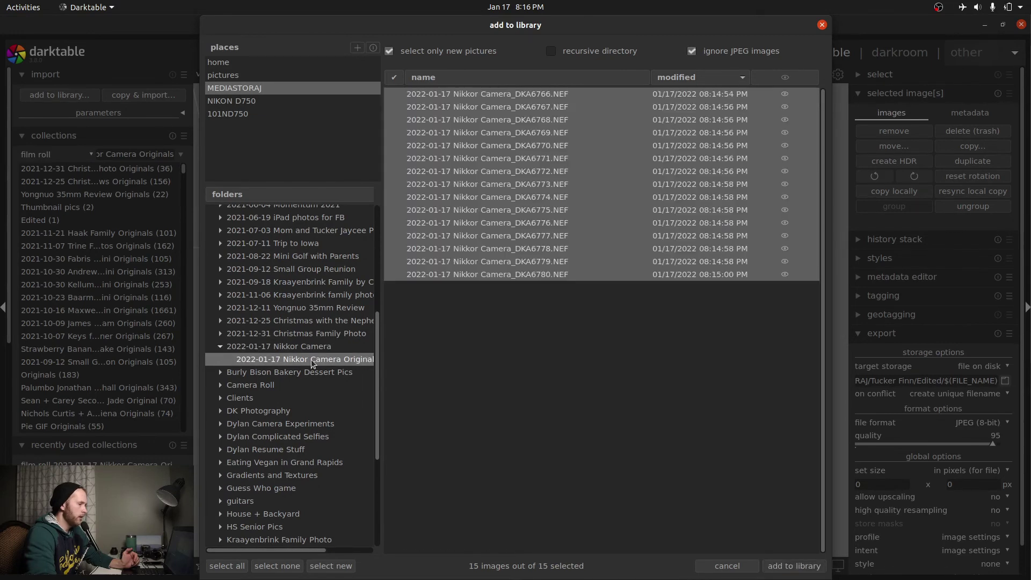
Show thumbnail previews for all the listed Nikkor Camera images and look through them.
left_click(794, 74)
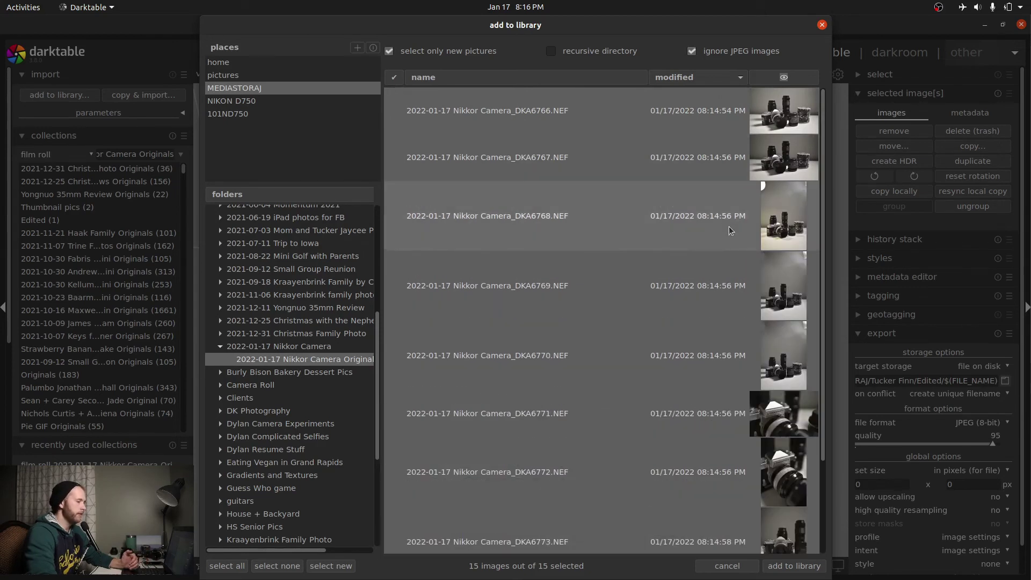
scroll(652, 207, "down", 5)
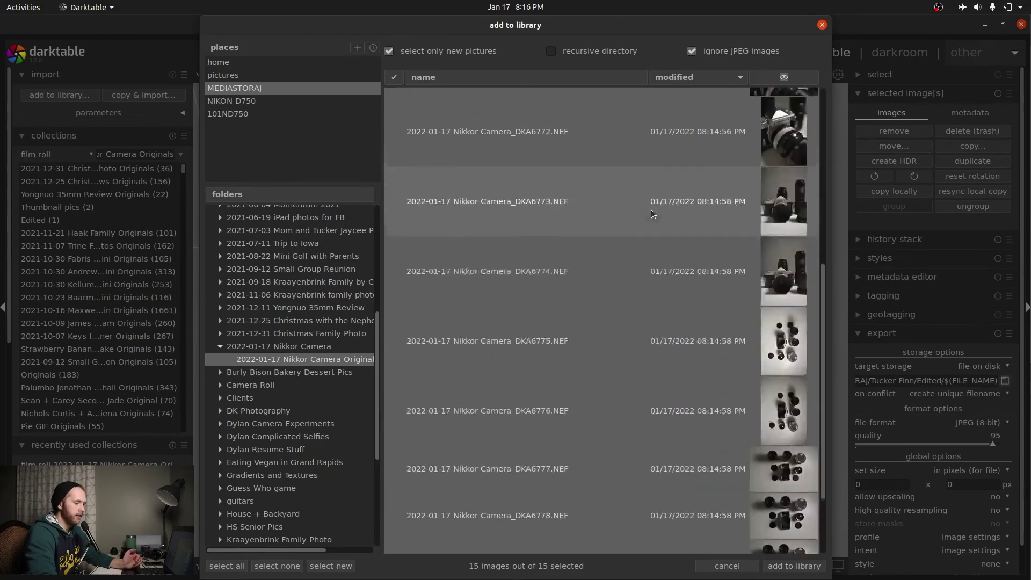
scroll(630, 265, "up", 5)
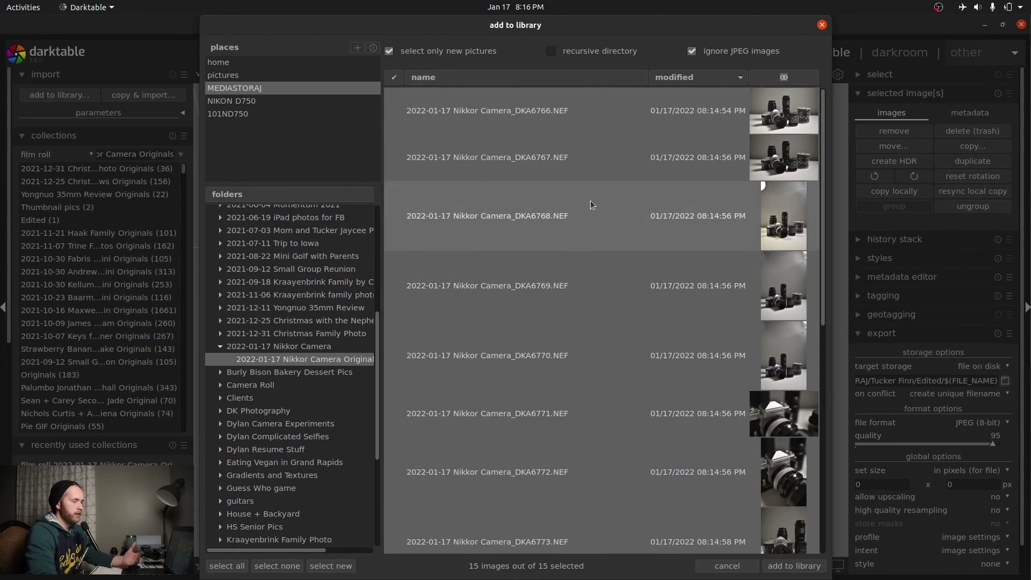
Toggle the option to select only new pictures, leaving it on, and examine the import marks in the 2021-06-19 iPad photos for FB originals.
left_click(389, 51)
left_click(389, 52)
left_click(389, 51)
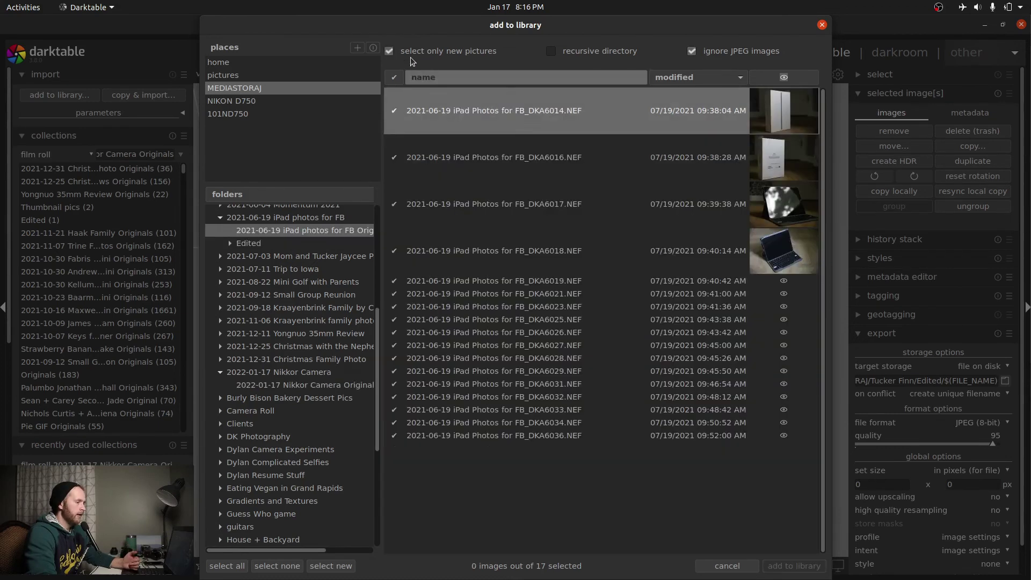
scroll(557, 237, "down", 5)
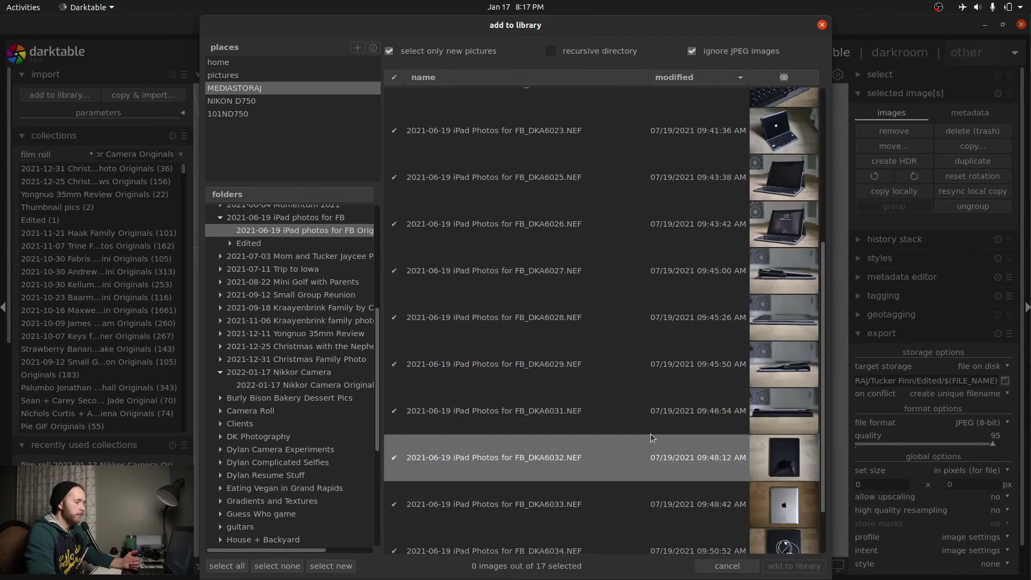
scroll(634, 376, "up", 5)
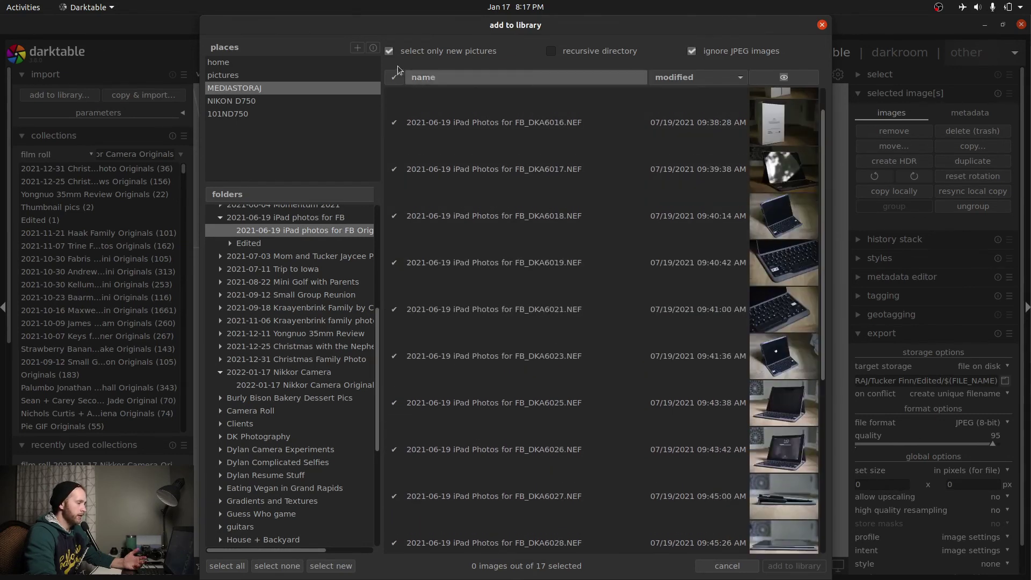
Return to the 2022-01-17 Nikkor Camera Originals folder and look through its image list.
left_click(320, 385)
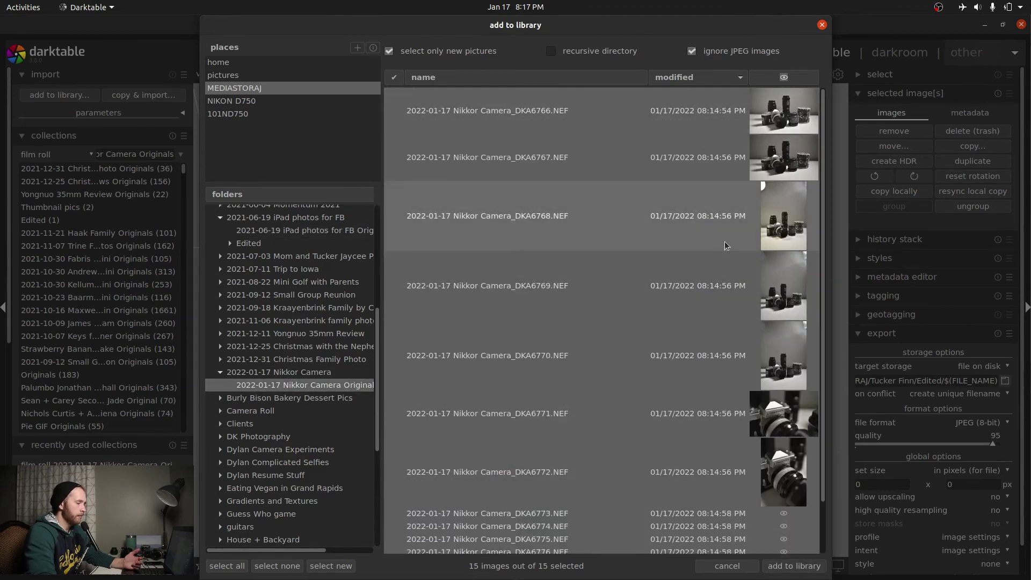
scroll(591, 247, "down", 3)
scroll(550, 148, "down", 4)
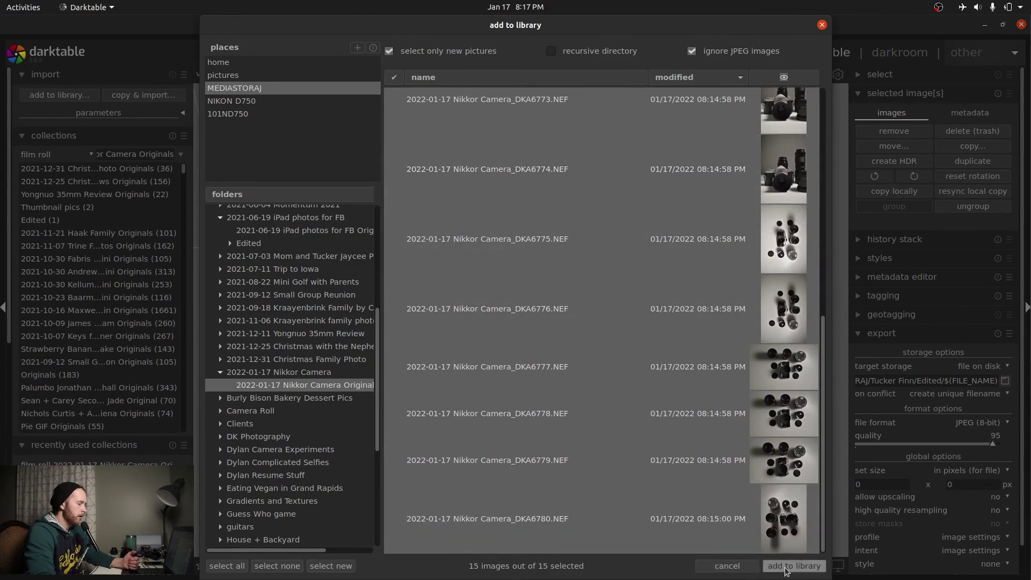
Try out clearing the image selection and selecting only the new images.
left_click(277, 566)
left_click(330, 566)
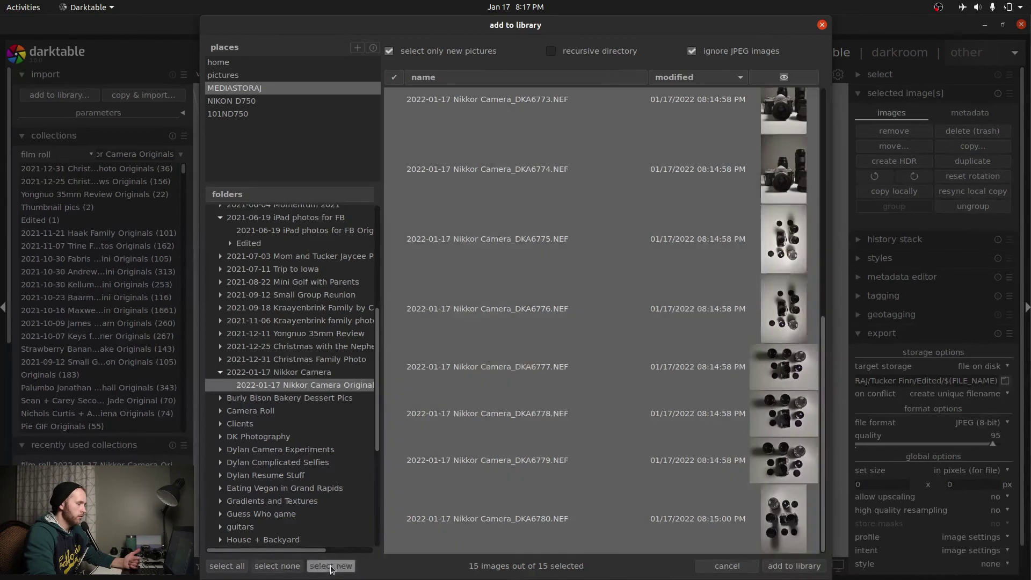
left_click(278, 566)
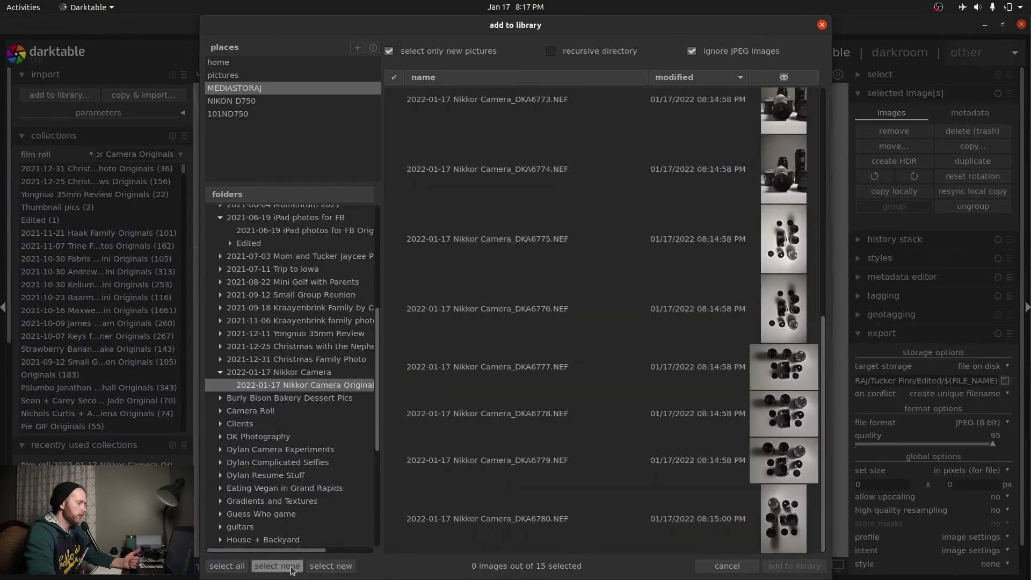
Select all the images in the 2022-01-17 Nikkor Camera Originals folder and add them to the library.
left_click(243, 570)
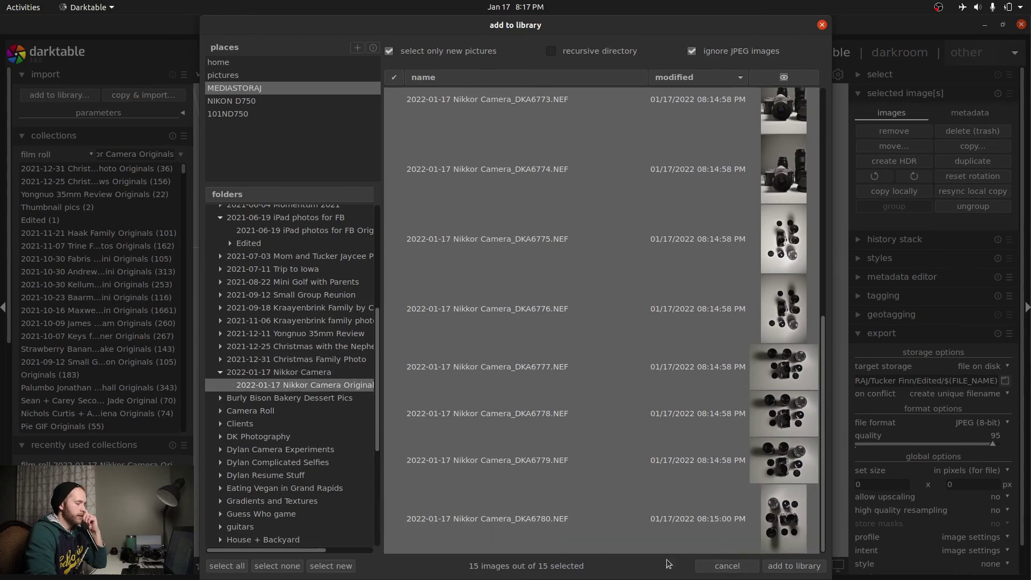
left_click(809, 570)
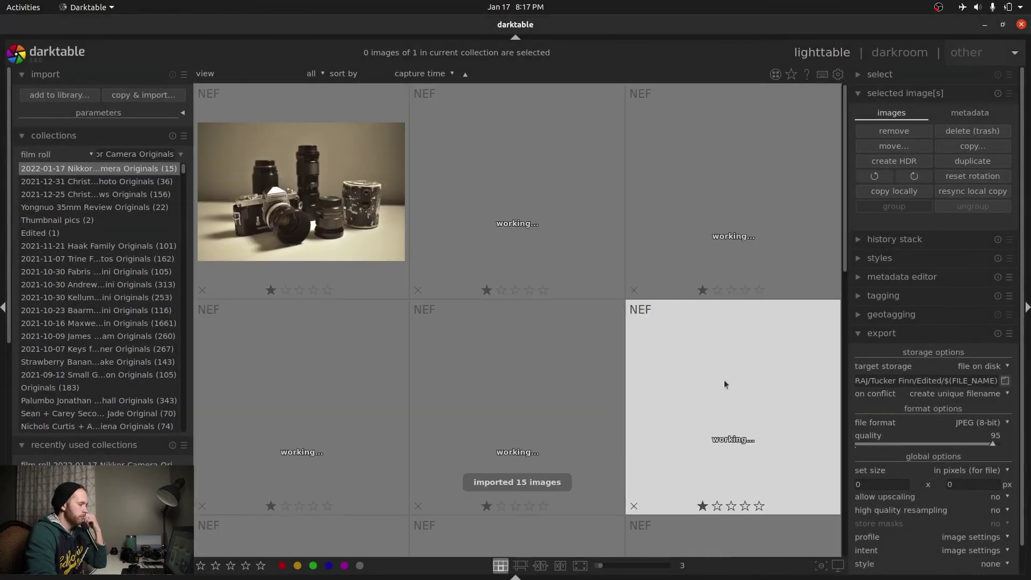
scroll(441, 333, "down", 3)
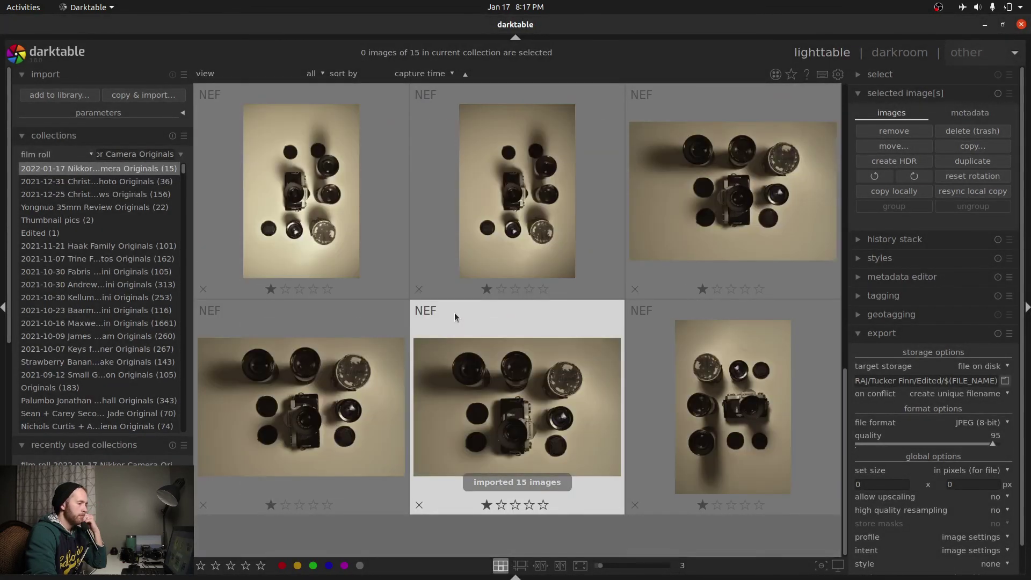